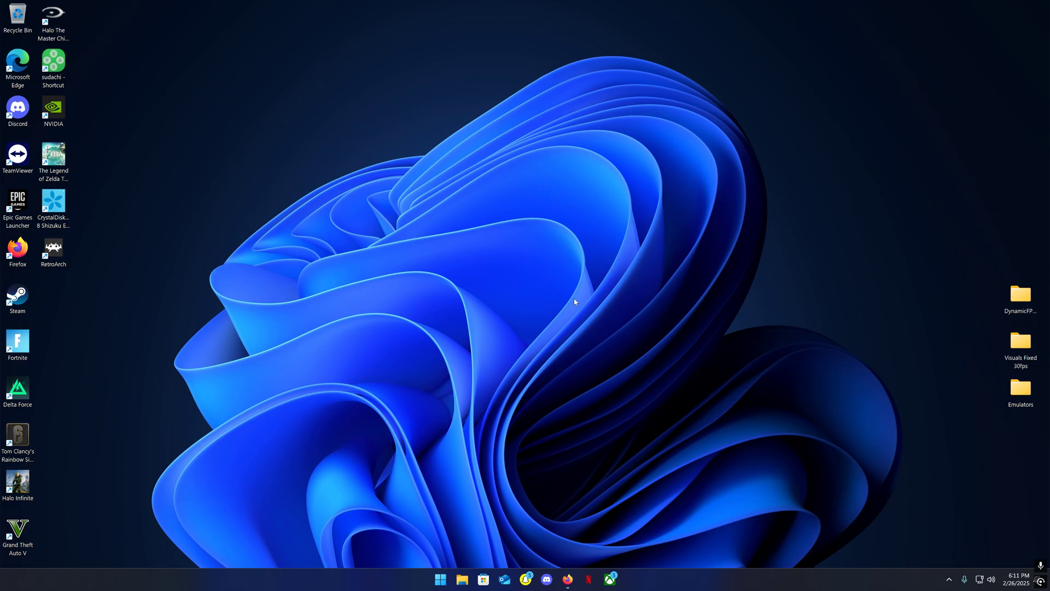
Bring up the taskbar shortcut menu listing Task Manager and taskbar settings.
right_click(662, 581)
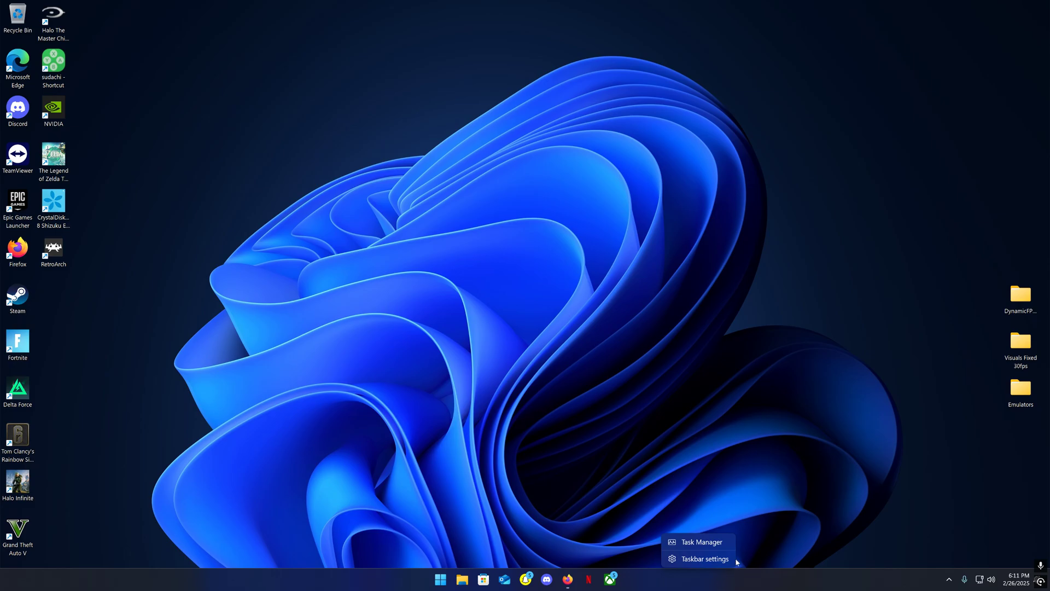
Launch Task Manager and show its Startup apps page listing 15 enabled apps.
left_click(660, 534)
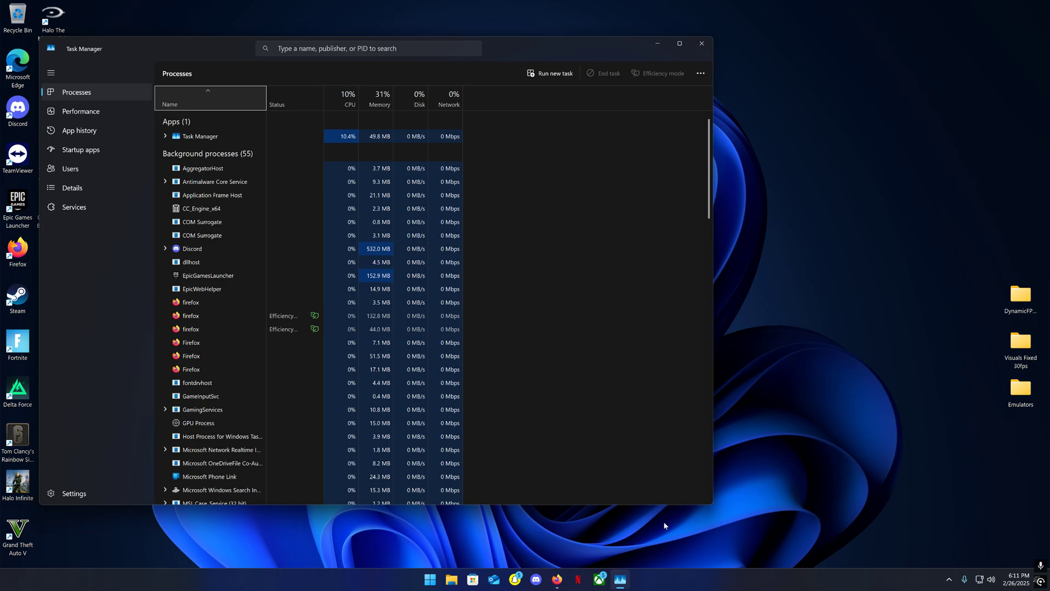
left_click(108, 156)
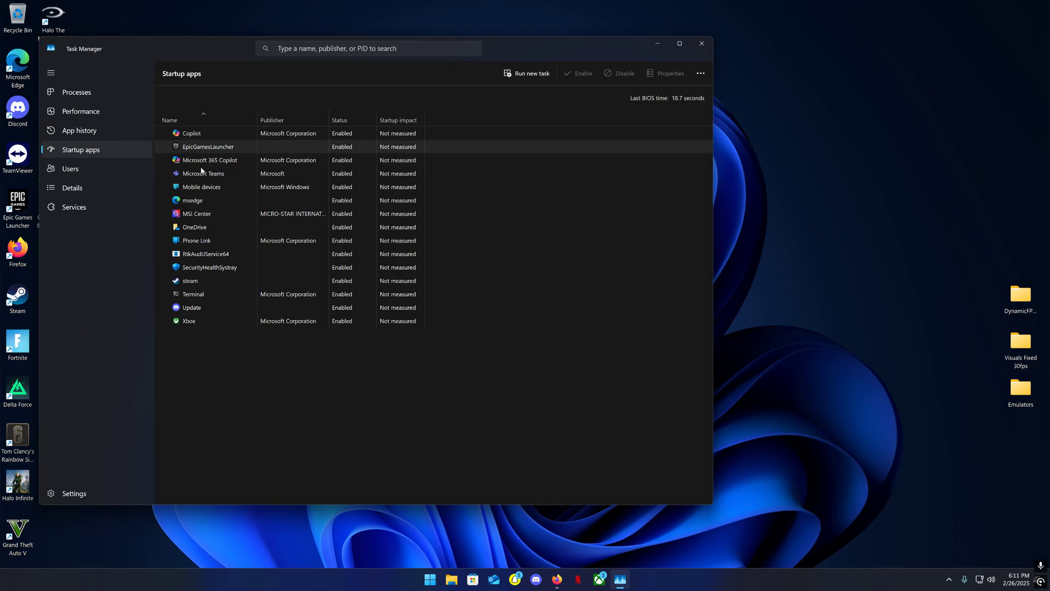
Disable Xbox, Update, steam, Terminal, SecurityHealthSystray, RtkAudUService64 and Phone Link at startup.
right_click(188, 322)
left_click(217, 327)
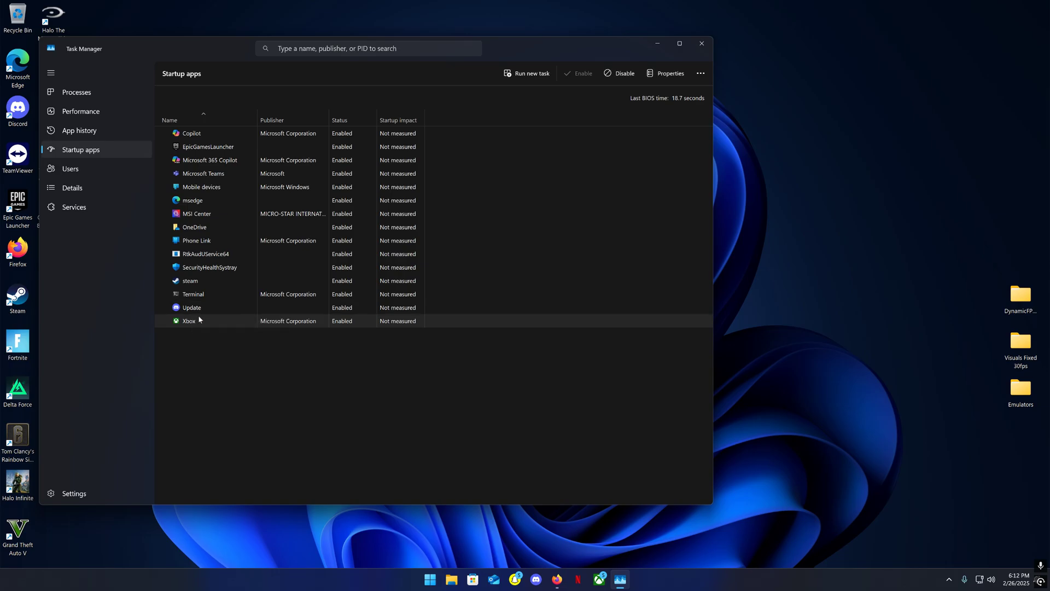
right_click(198, 312)
left_click(220, 321)
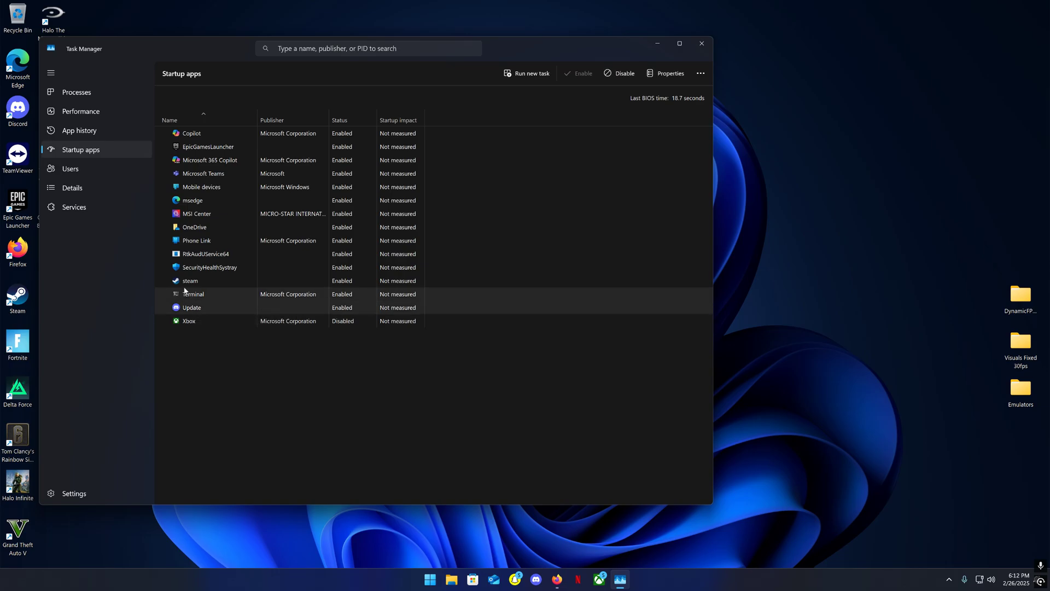
right_click(185, 283)
left_click(200, 293)
right_click(200, 296)
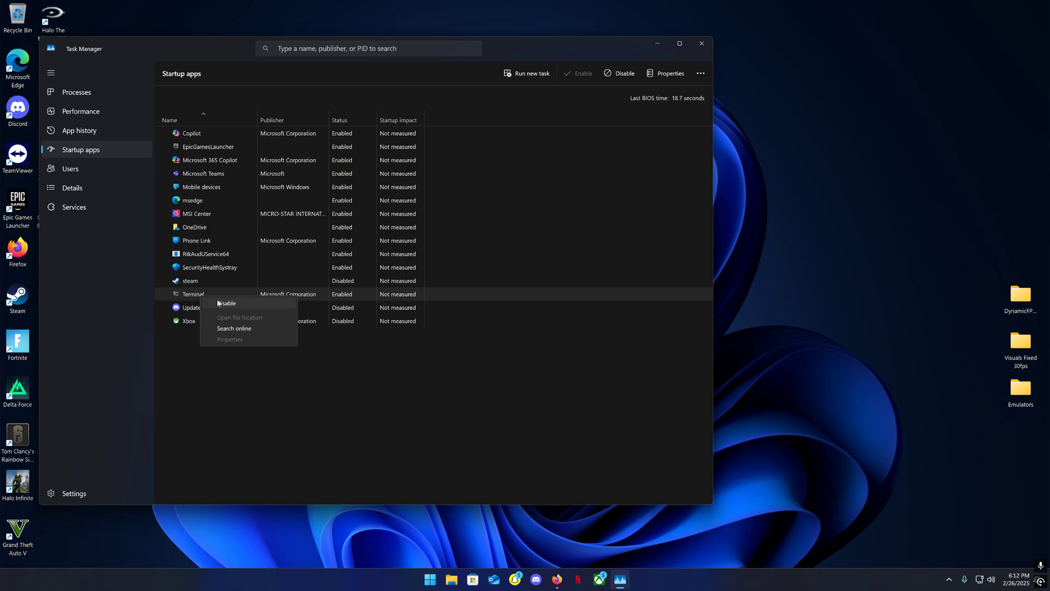
left_click(220, 303)
right_click(218, 269)
left_click(241, 275)
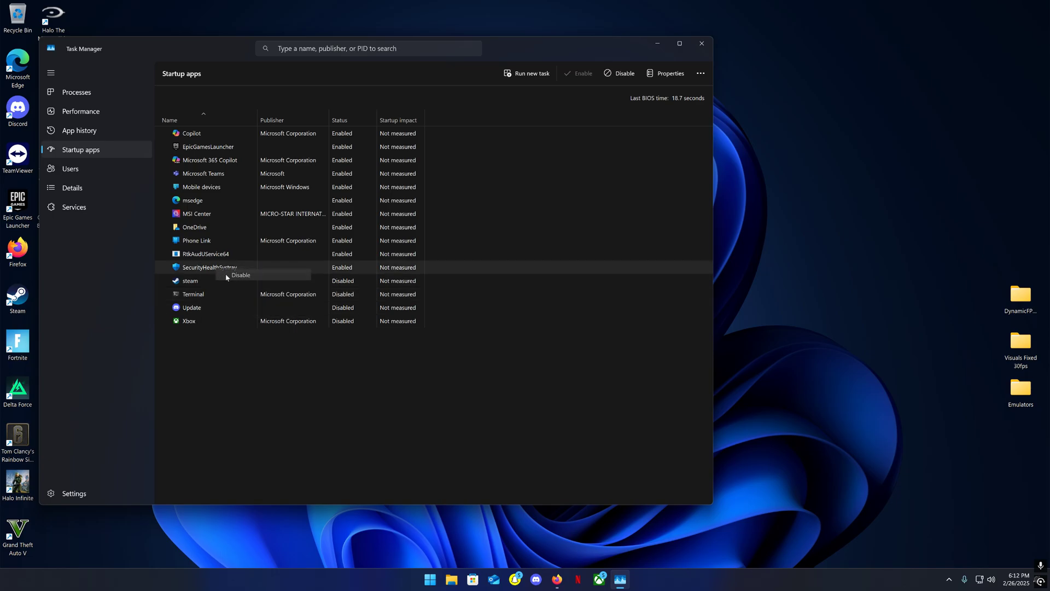
right_click(212, 255)
left_click(237, 262)
right_click(196, 242)
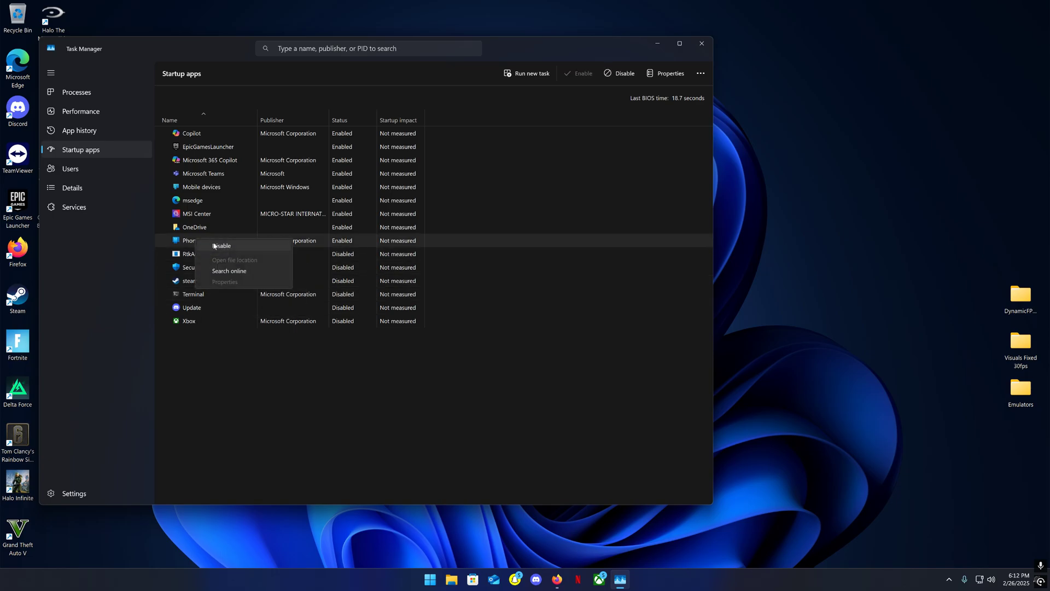
left_click(216, 246)
Disable OneDrive, MSI Center, msedge, Mobile devices, Teams, EpicGamesLauncher and Copilot, then close Task Manager.
right_click(195, 225)
left_click(220, 232)
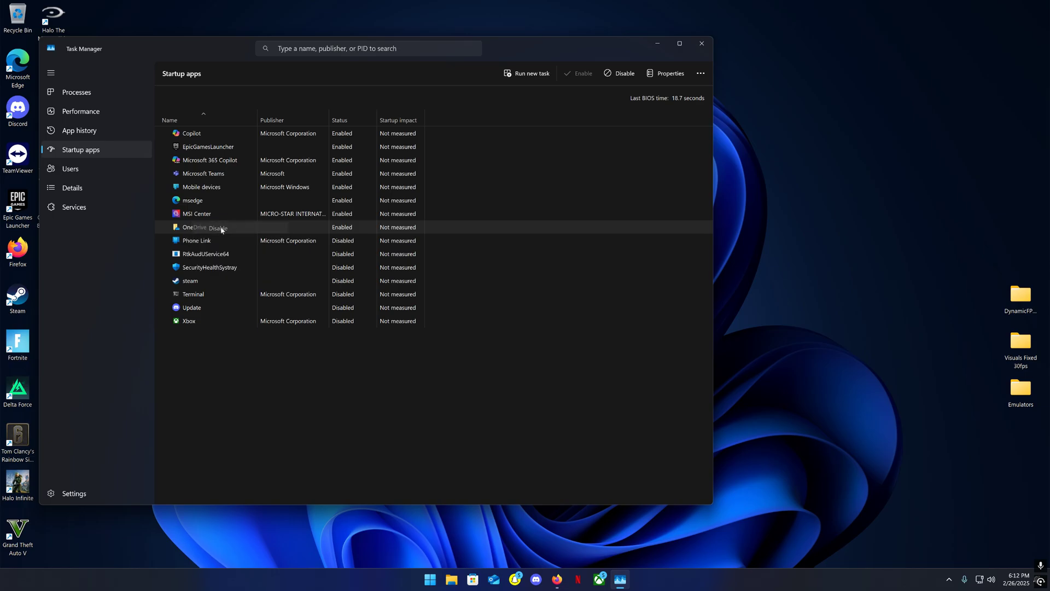
right_click(202, 214)
left_click(236, 221)
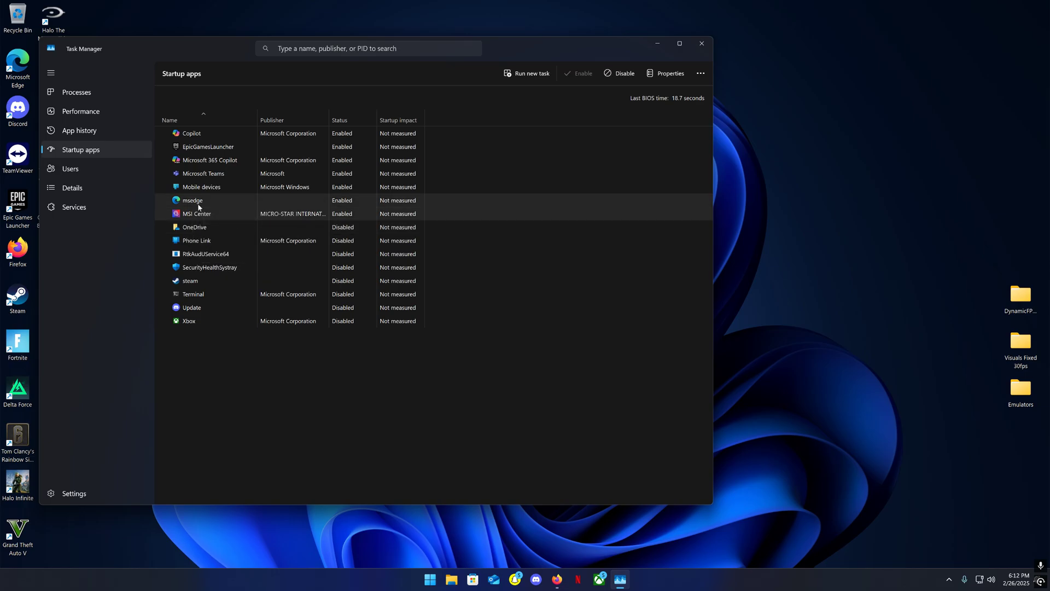
right_click(203, 201)
left_click(224, 207)
right_click(203, 187)
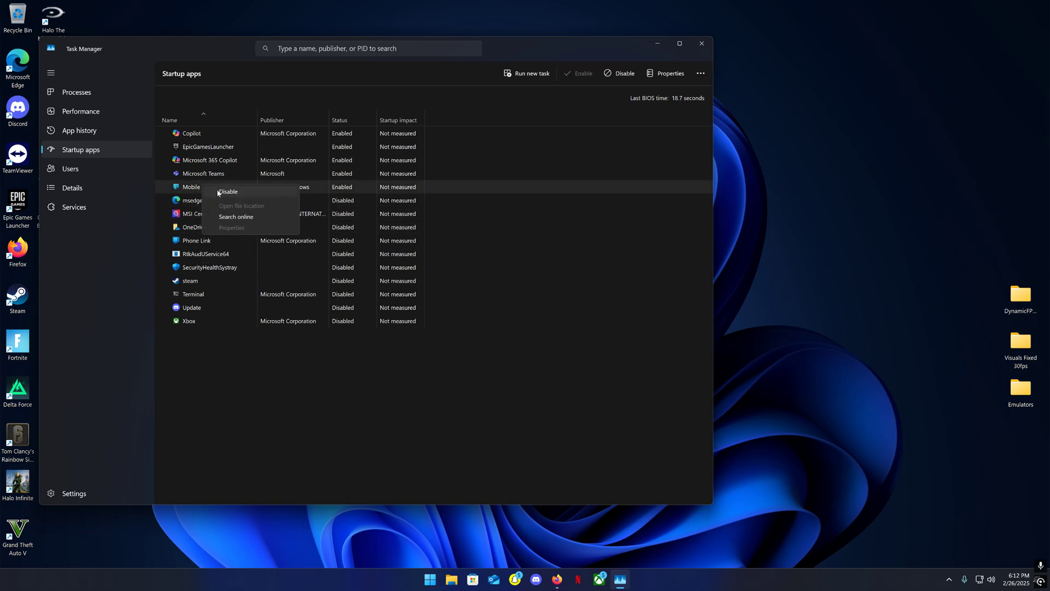
left_click(224, 194)
right_click(203, 174)
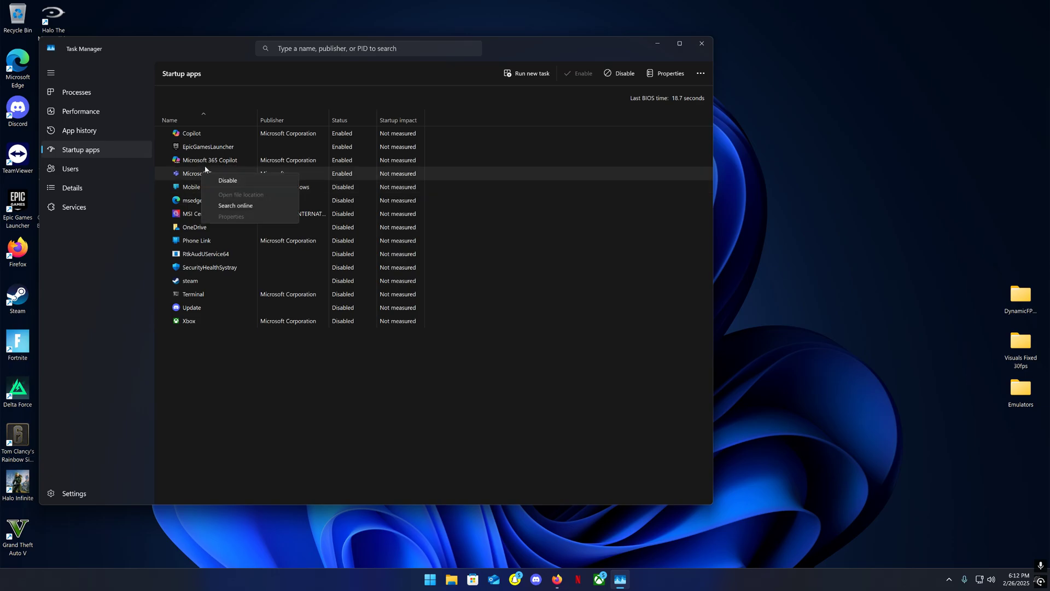
left_click(221, 180)
right_click(211, 150)
left_click(227, 160)
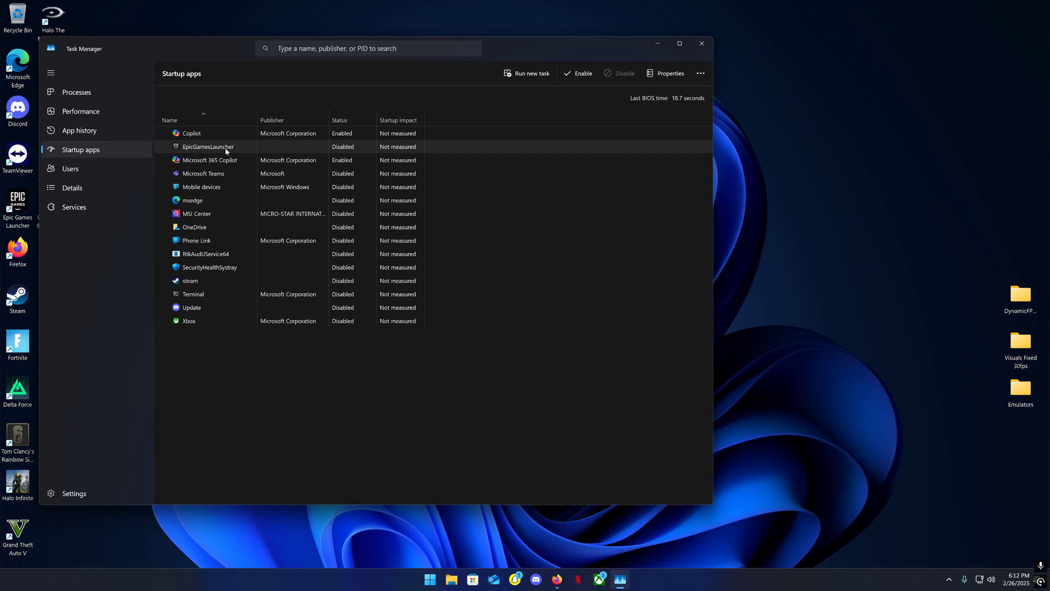
right_click(247, 131)
left_click(309, 135)
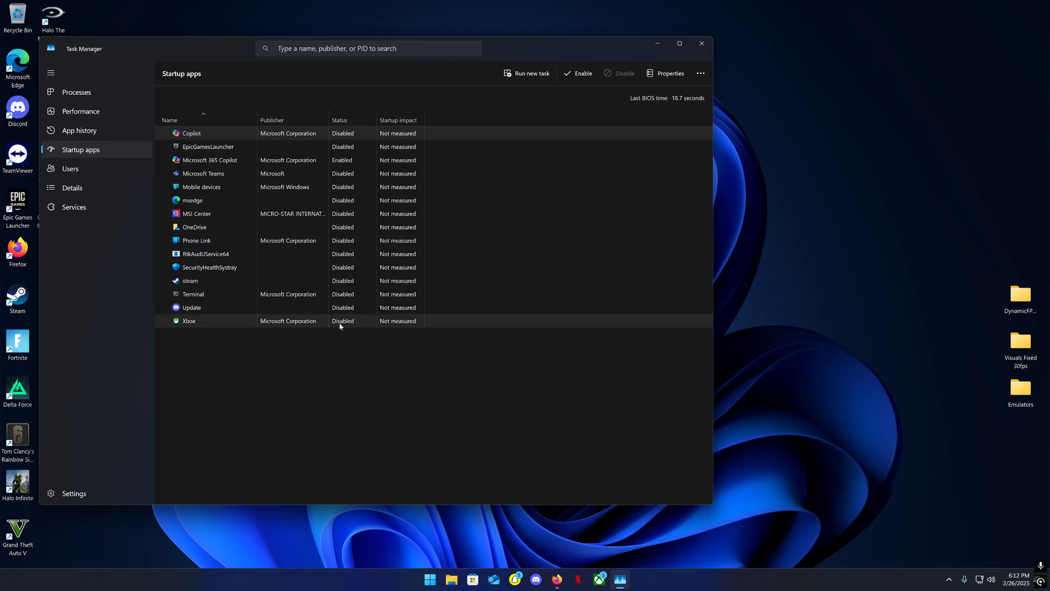
left_click(700, 44)
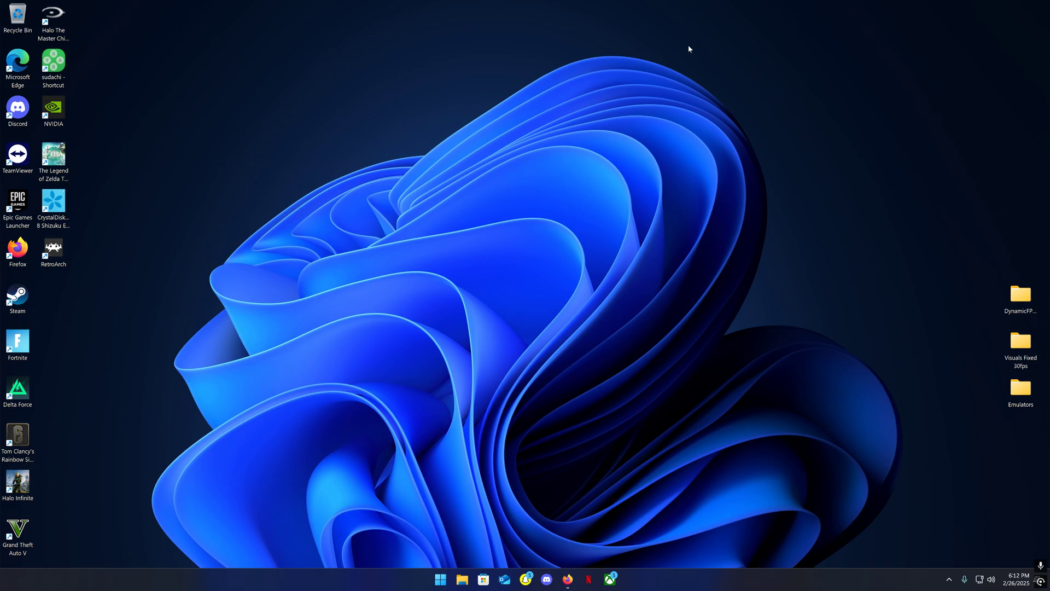
Launch Disk Cleanup from search on drive C: and request a system-files cleanup.
key("super+s")
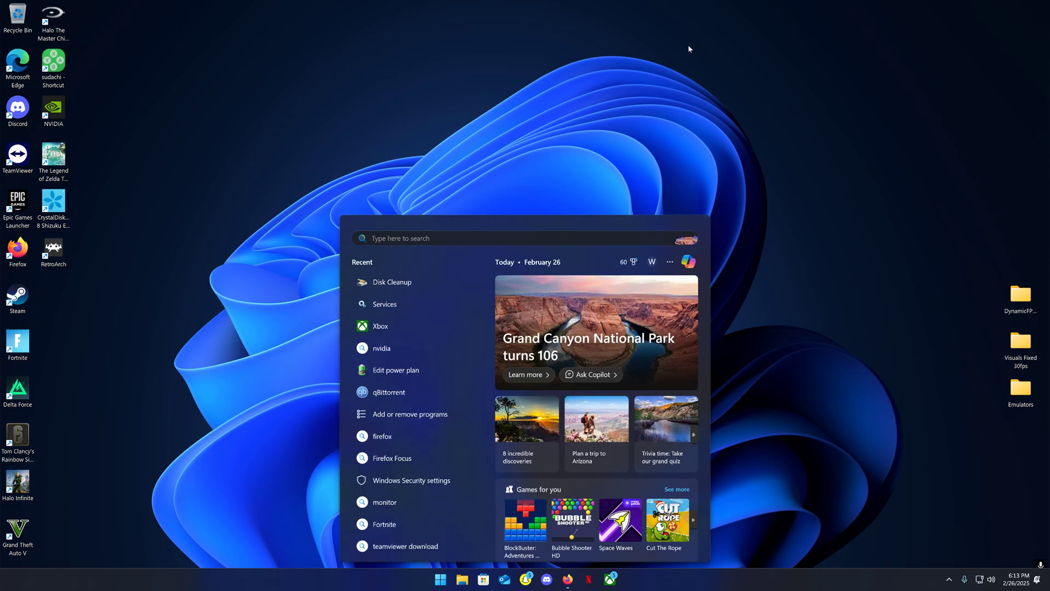
type("desk c")
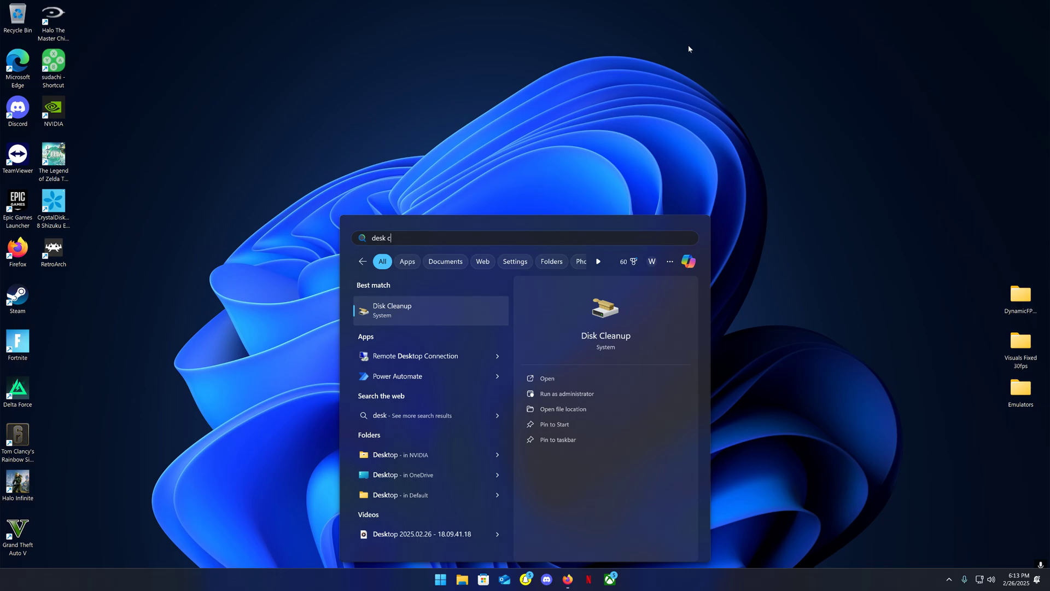
type("len")
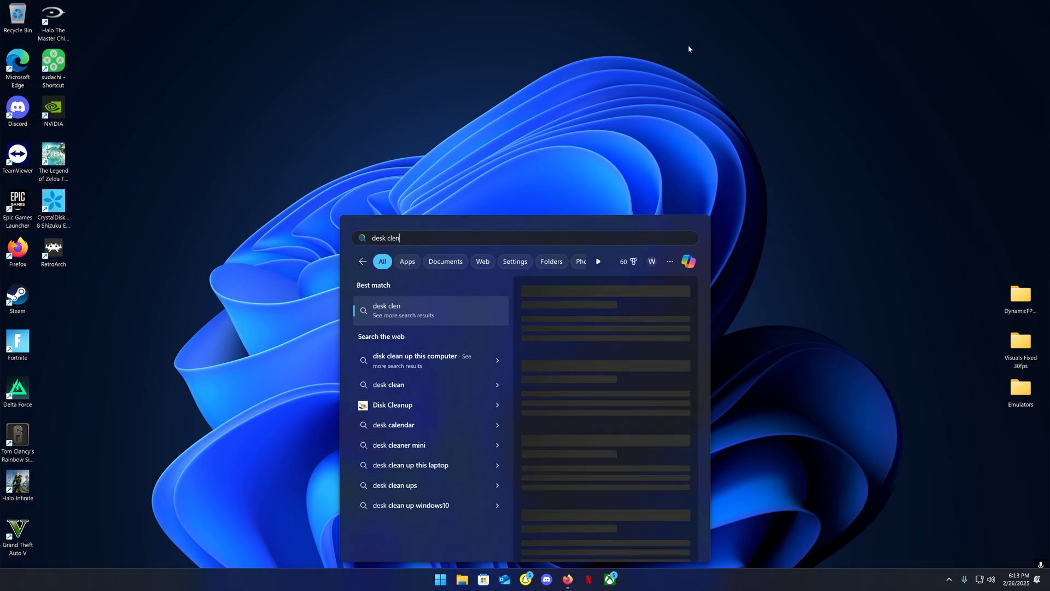
key("BackSpace")
key("BackSpace")
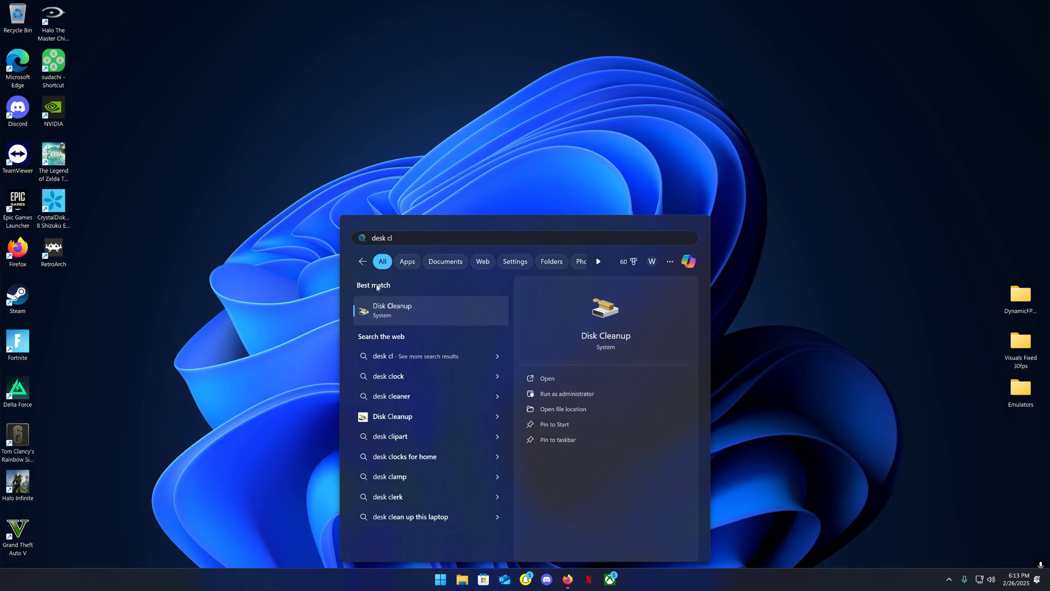
left_click(393, 314)
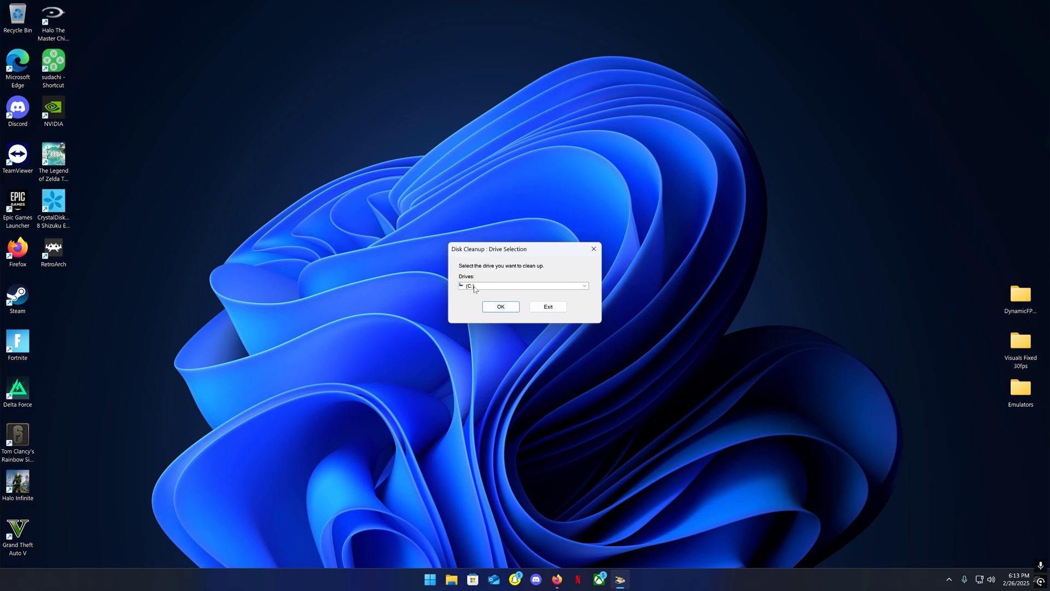
left_click(500, 307)
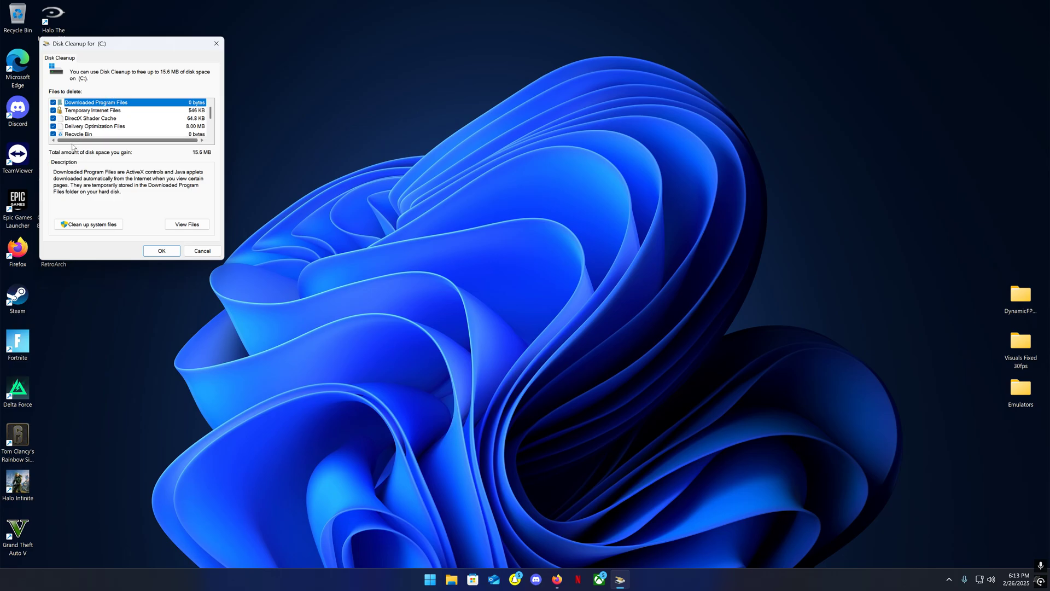
left_click(93, 224)
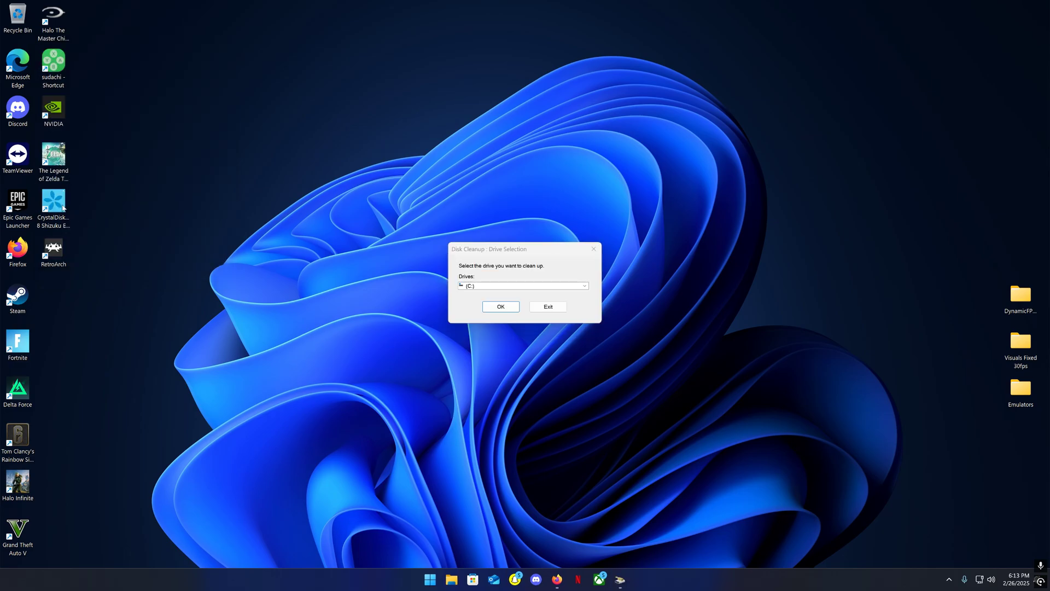
Rescan drive C: with system files and review the 215 MB cleanup list.
left_click(492, 305)
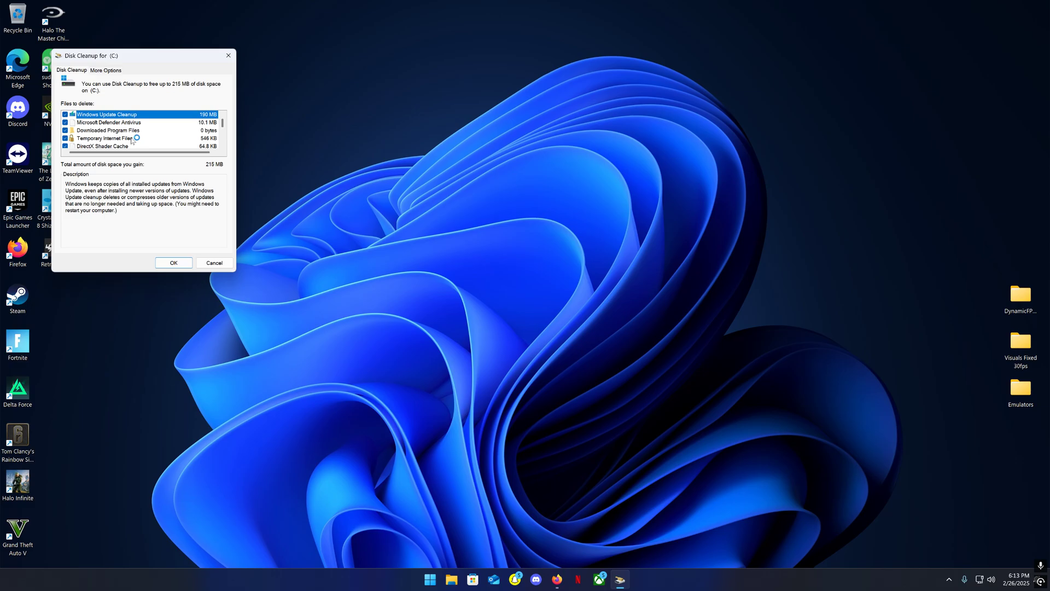
scroll(118, 136, "down", 2)
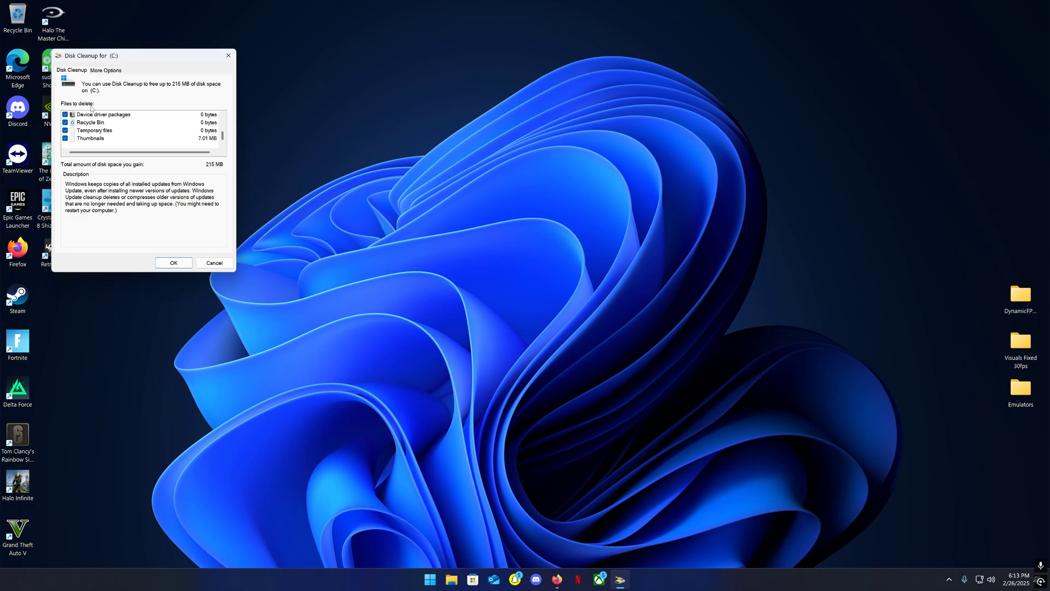
scroll(80, 134, "up", 2)
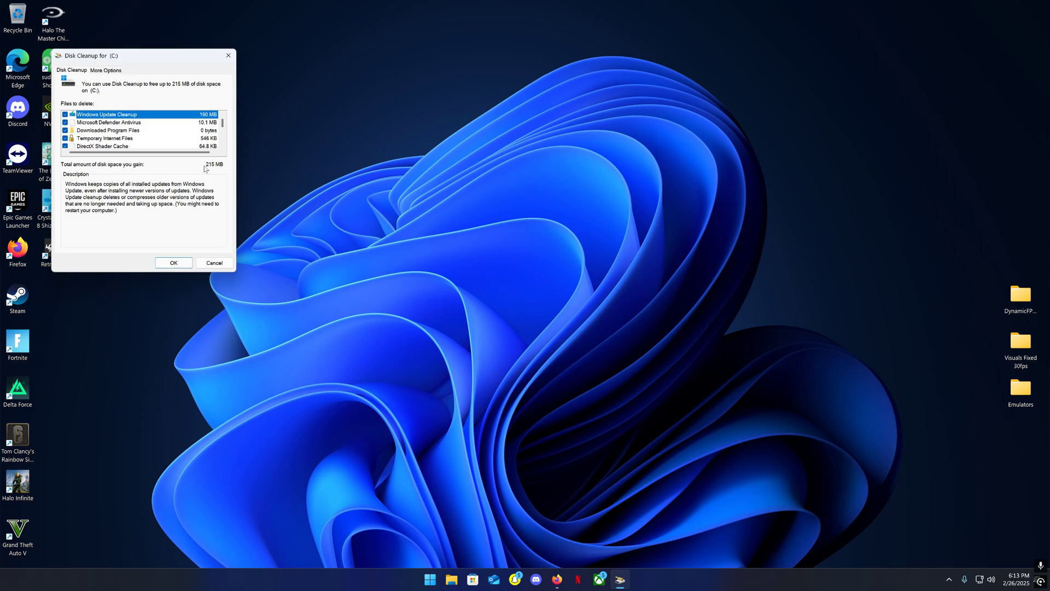
Permanently delete the checked files, about 215 MB, then bring up the Start quick-link menu.
left_click(173, 262)
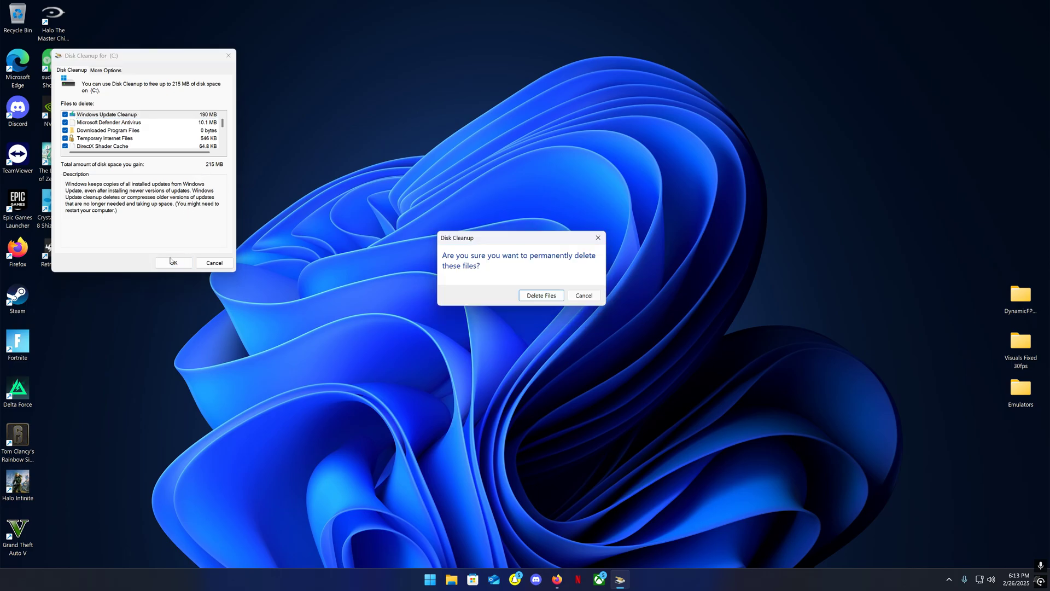
left_click(533, 294)
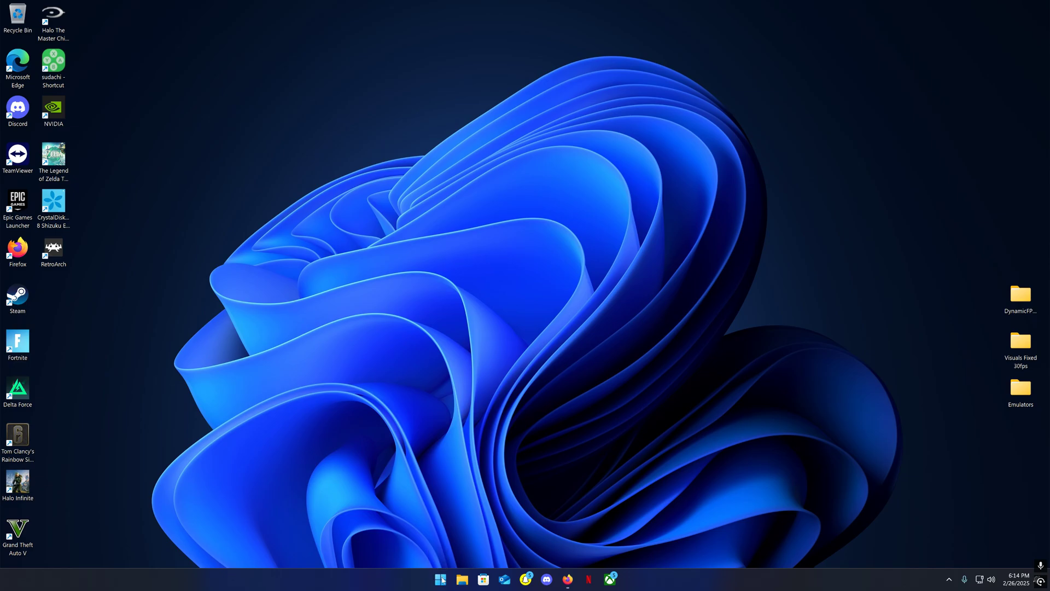
right_click(441, 578)
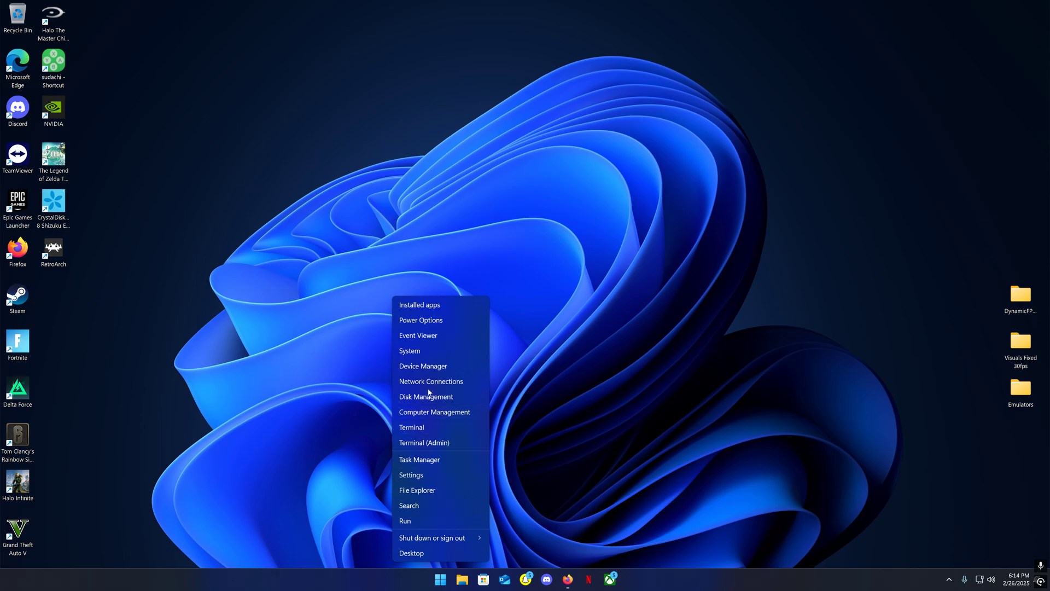
Apply 'Adjust for best performance' in Performance Options via System About's advanced settings.
left_click(419, 352)
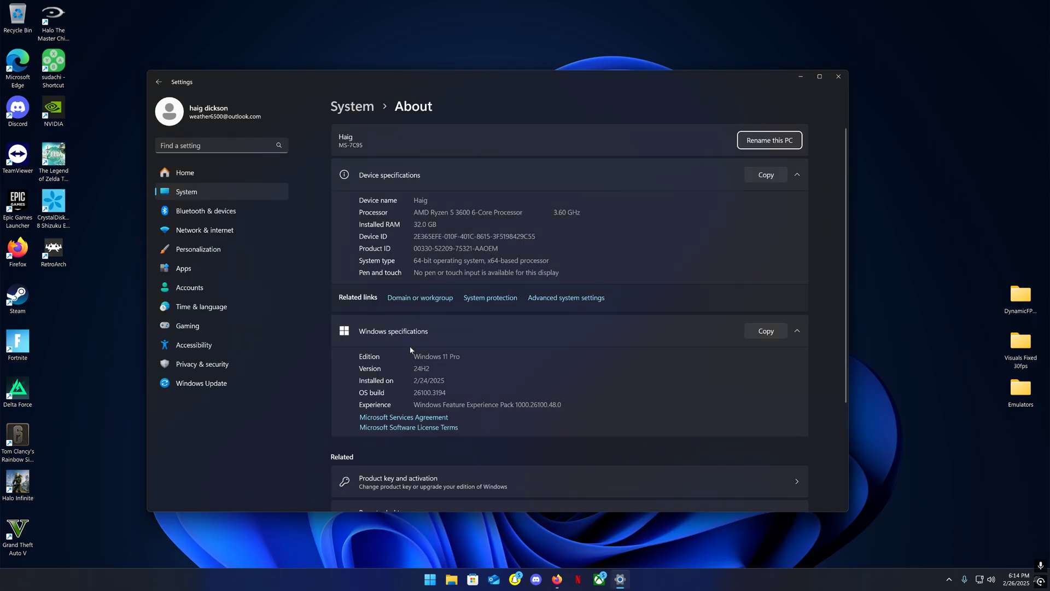
scroll(418, 332, "down", 3)
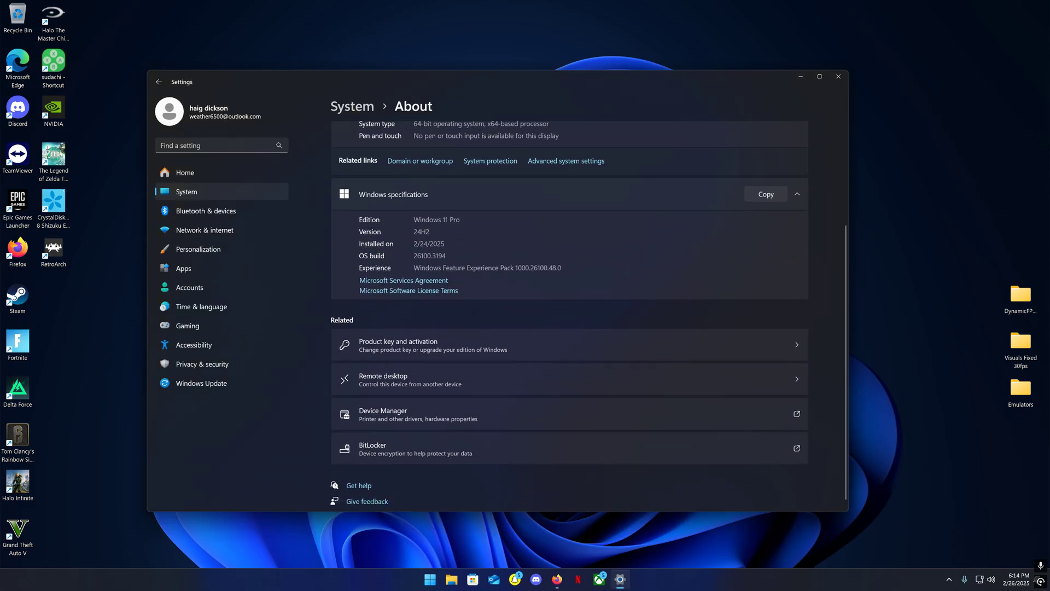
scroll(449, 300, "up", 3)
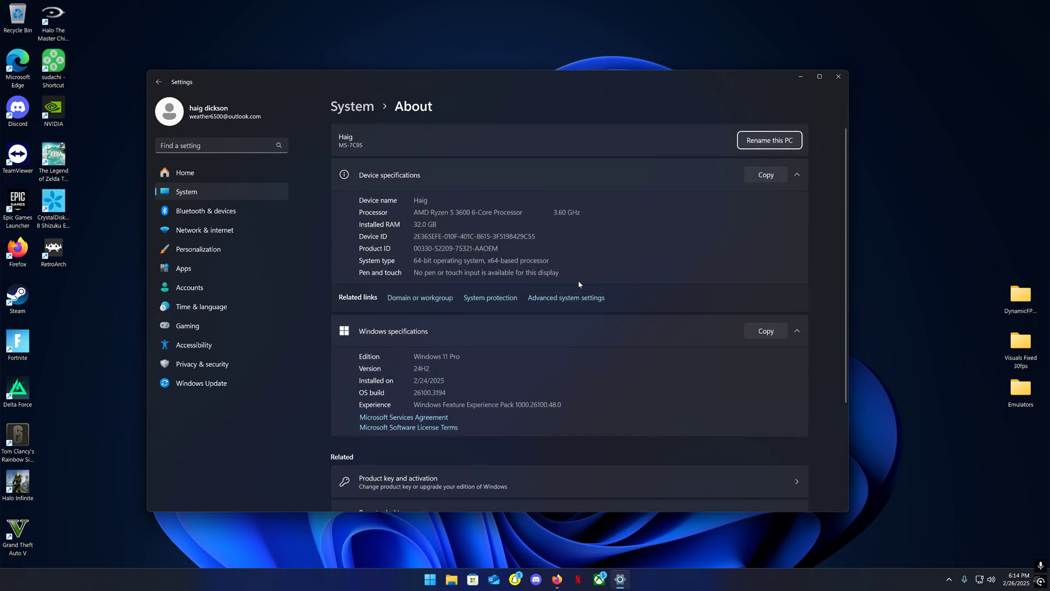
left_click(569, 298)
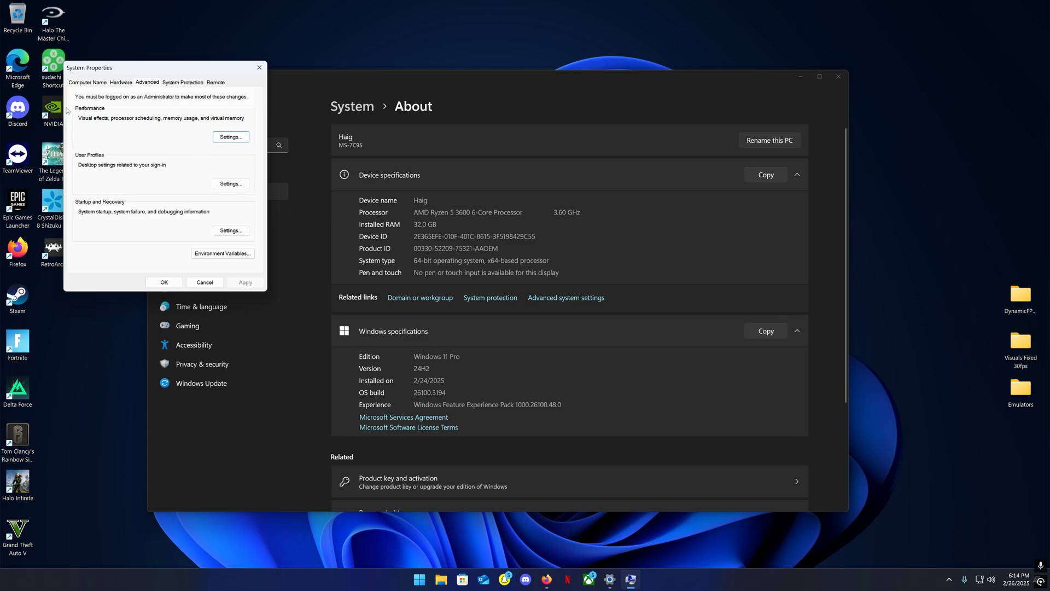
left_click(229, 137)
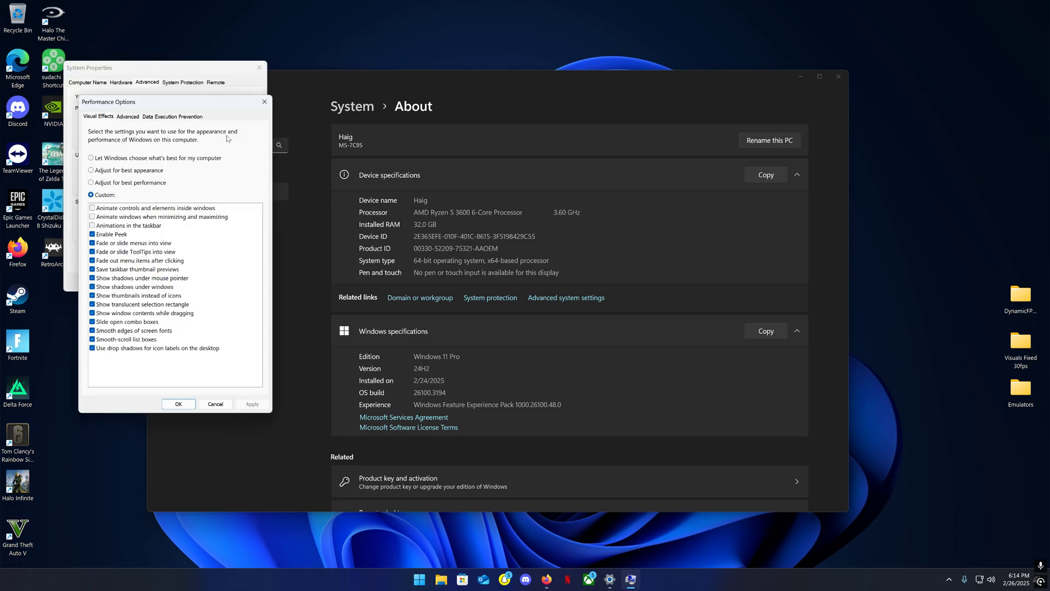
left_click(121, 183)
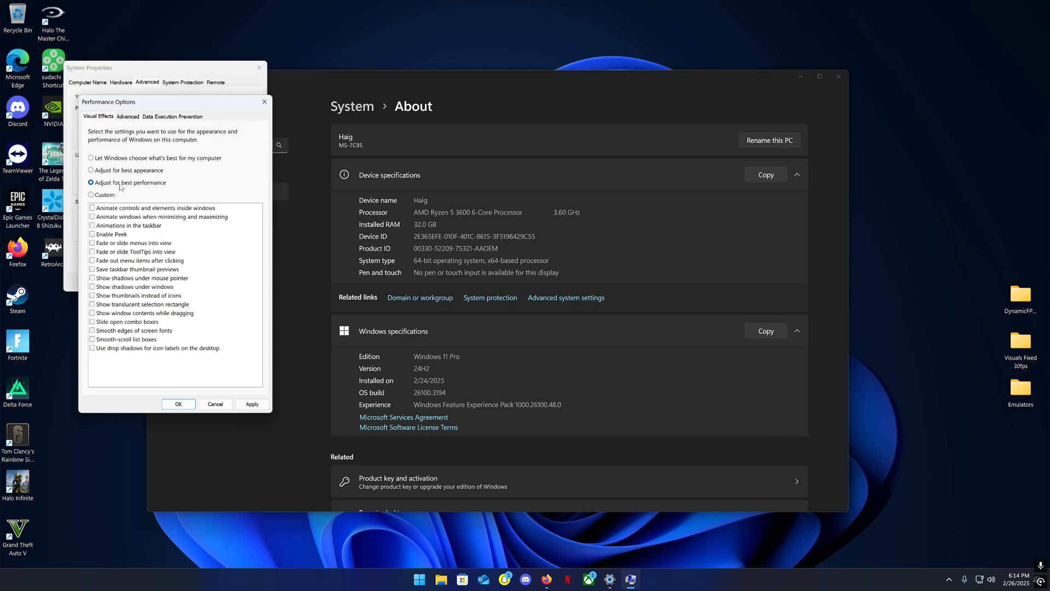
left_click(252, 404)
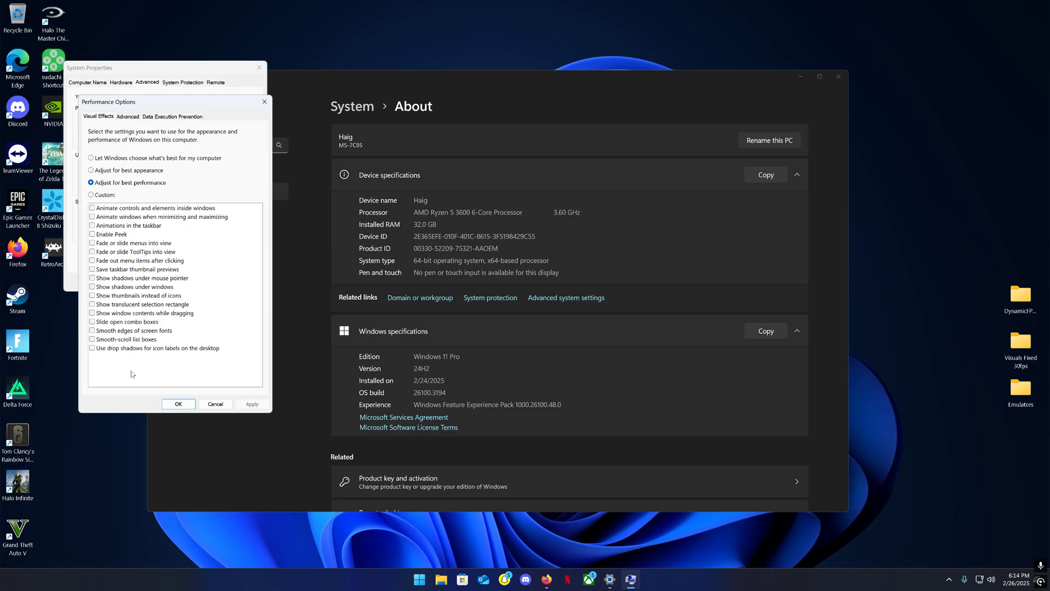
left_click(180, 404)
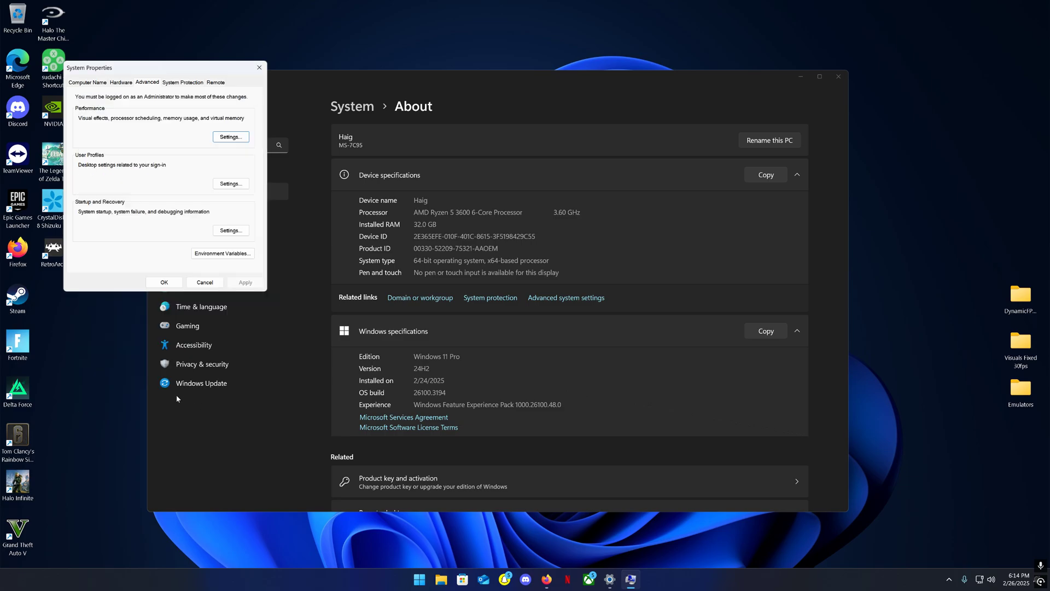
left_click(163, 283)
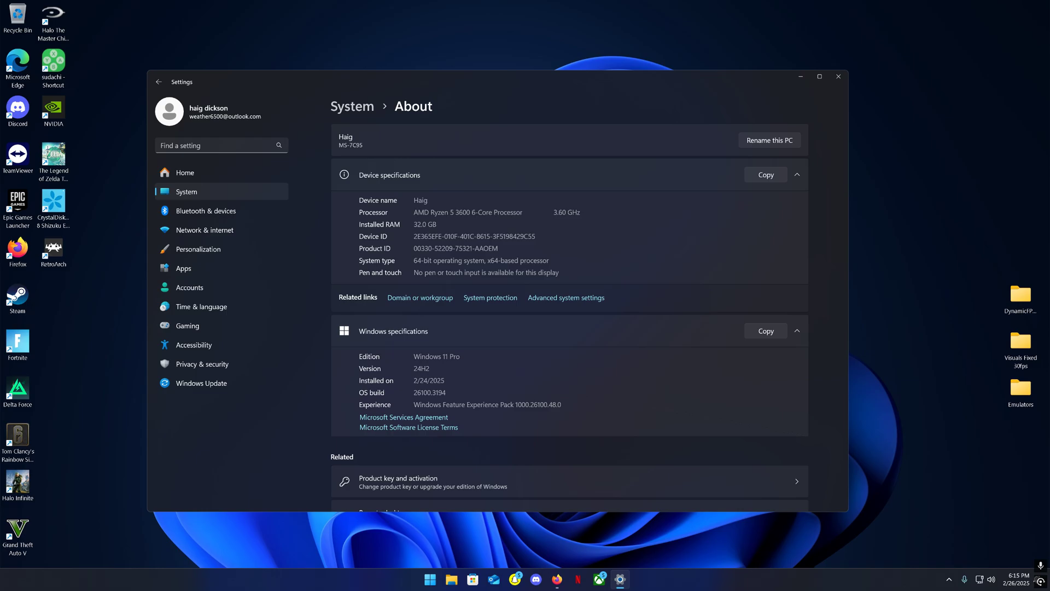
Minimize the Settings window to leave the desktop showing.
left_click(802, 76)
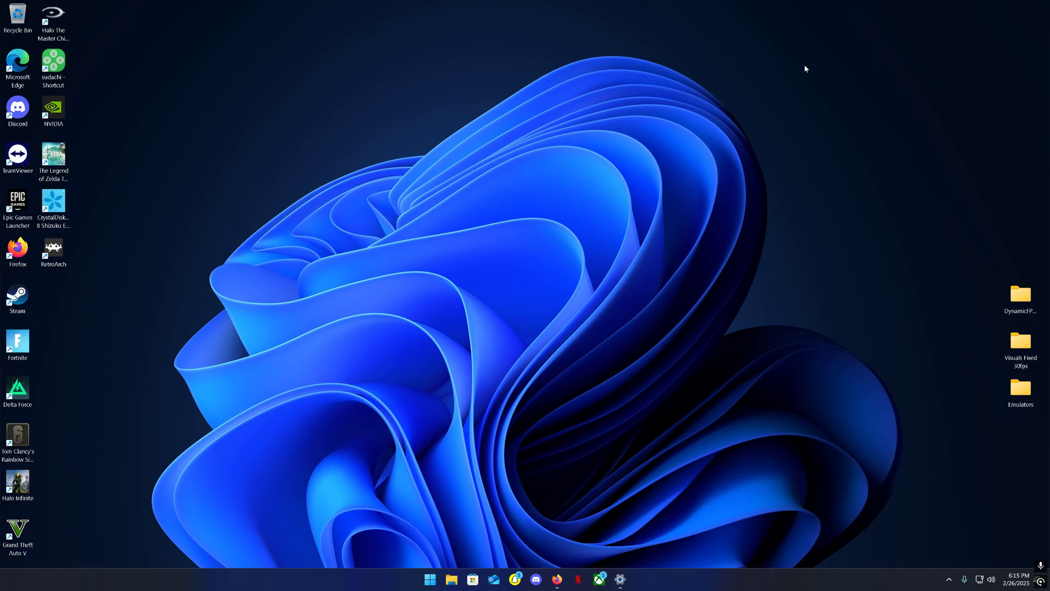
Launch System Configuration by running msconfig from the Run box.
key("super+r")
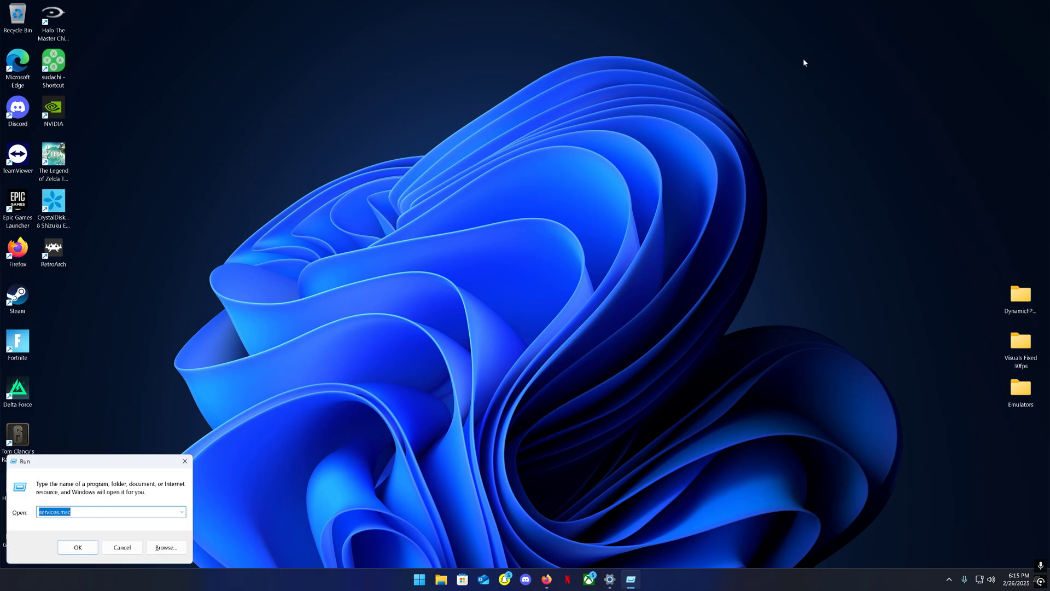
key("BackSpace")
type("ms")
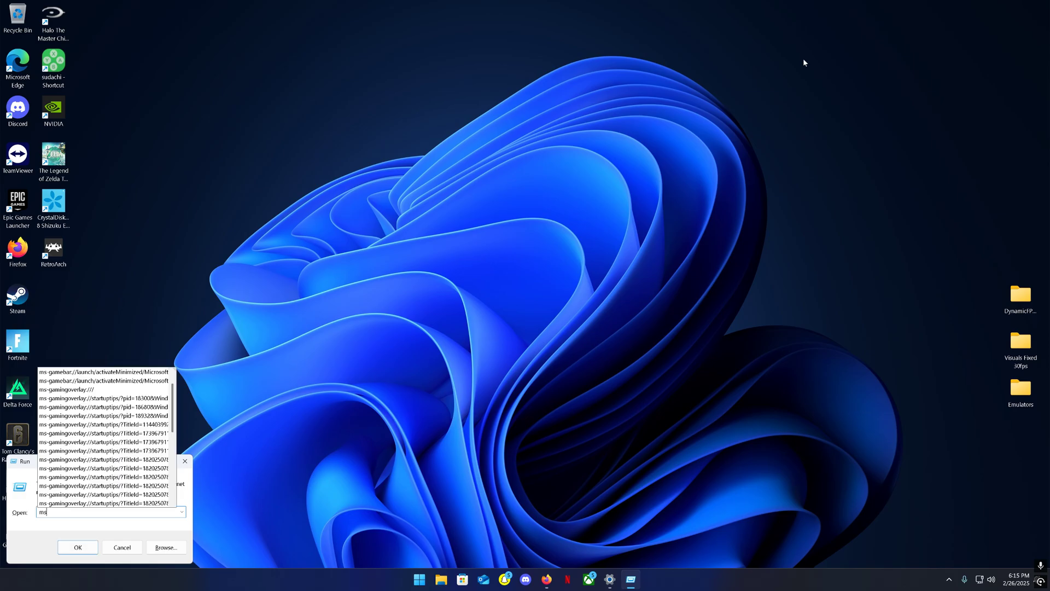
type("config")
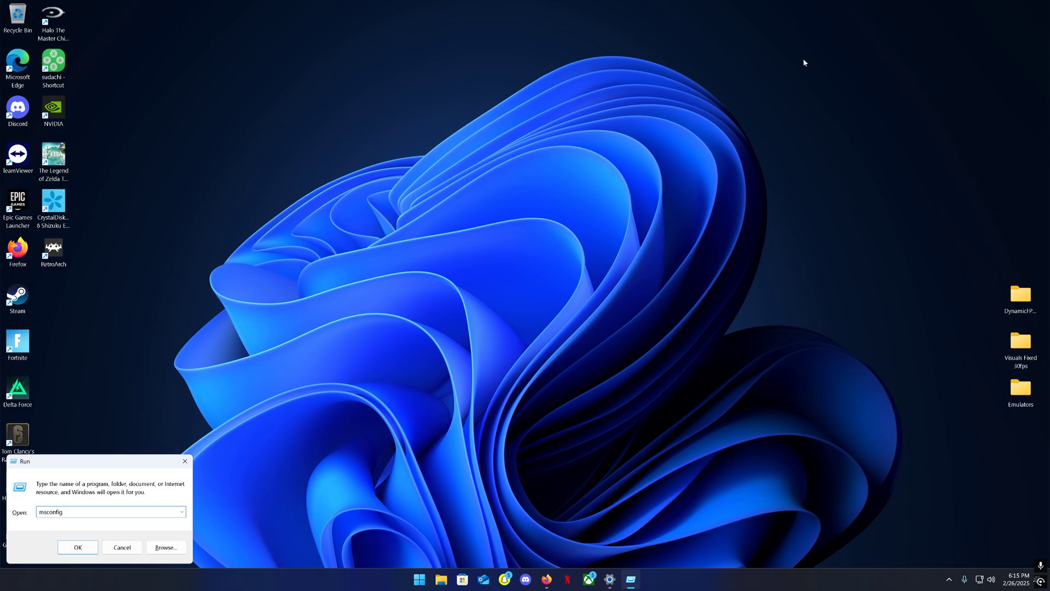
key("Return")
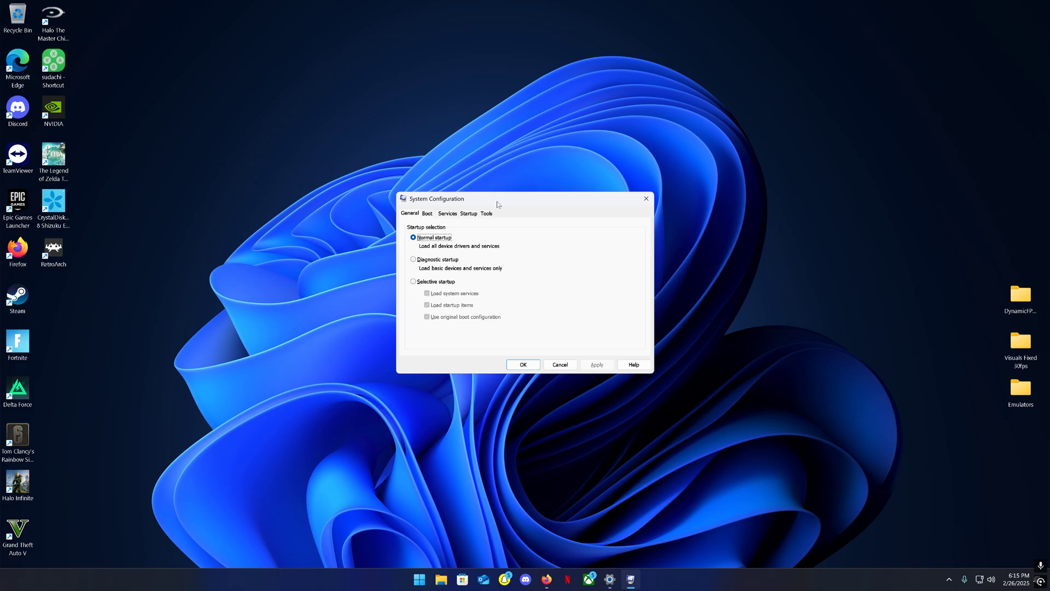
Browse the Tools tab's utility list, including System Restore and Registry Editor.
left_click(469, 215)
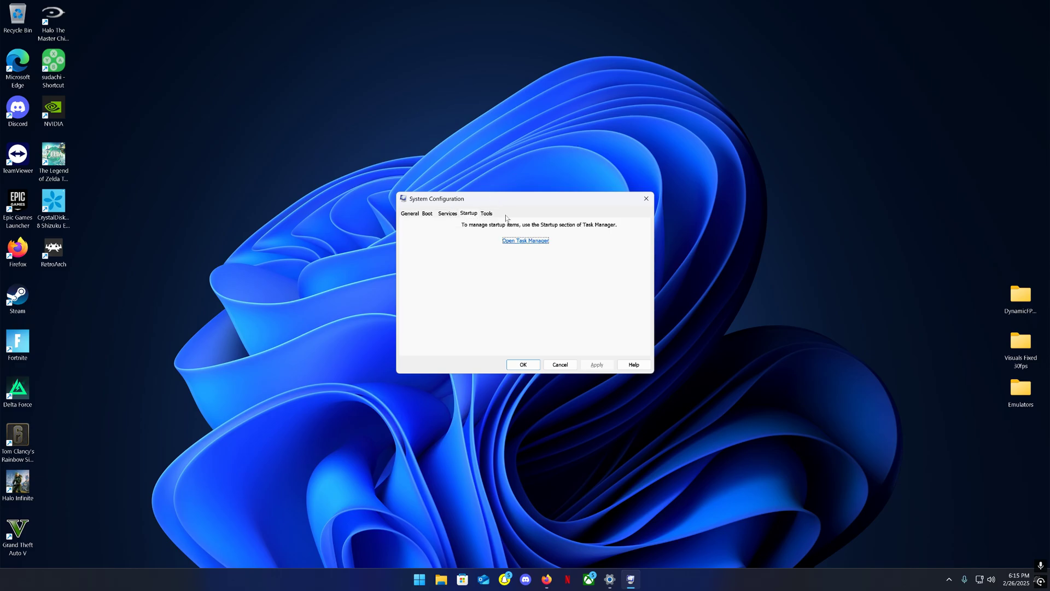
left_click(491, 217)
scroll(458, 278, "down", 2)
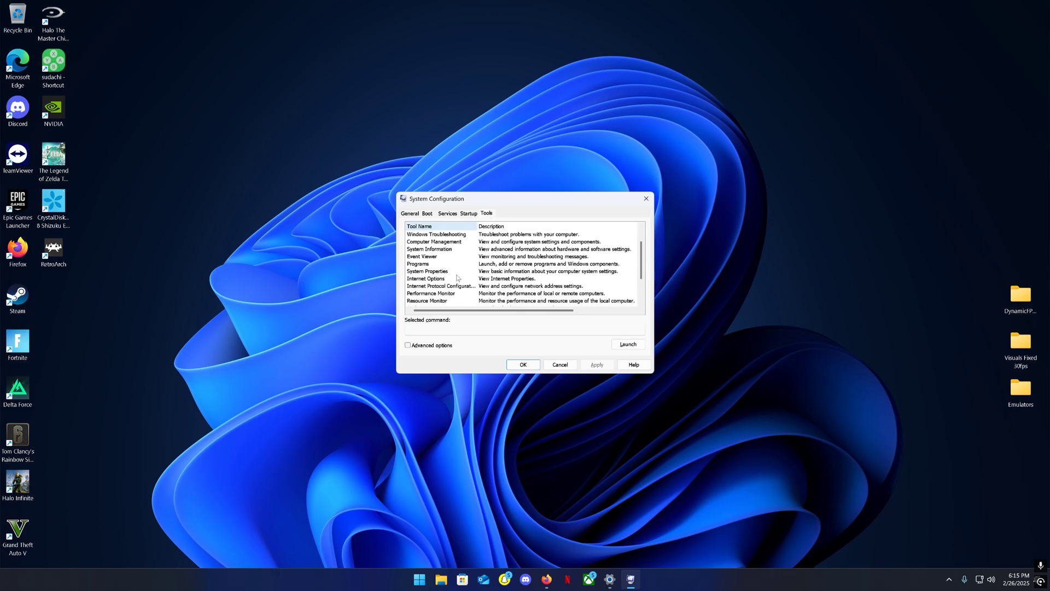
scroll(459, 279, "up", 2)
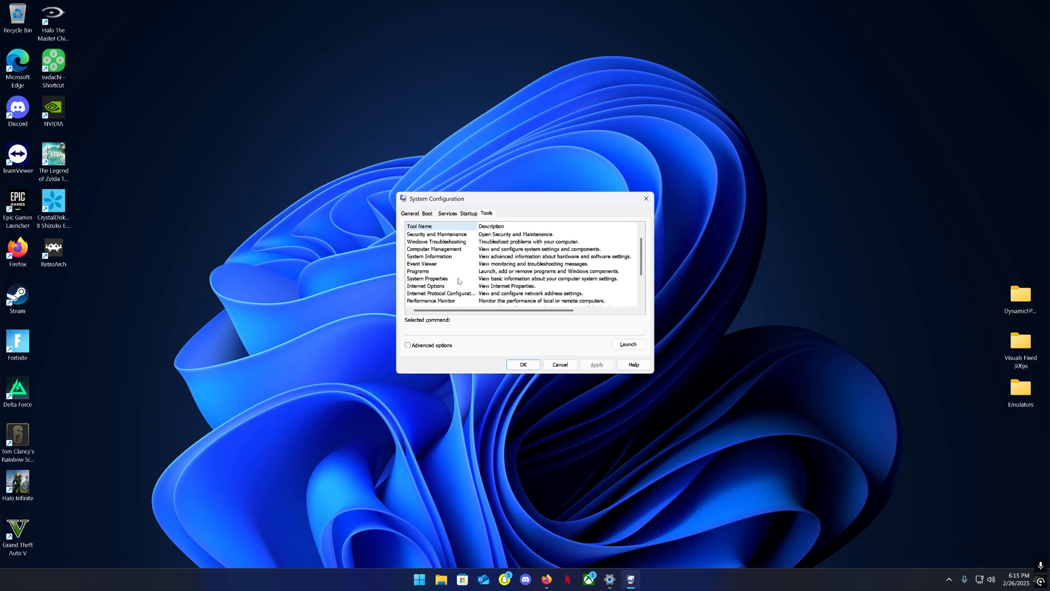
scroll(459, 280, "down", 3)
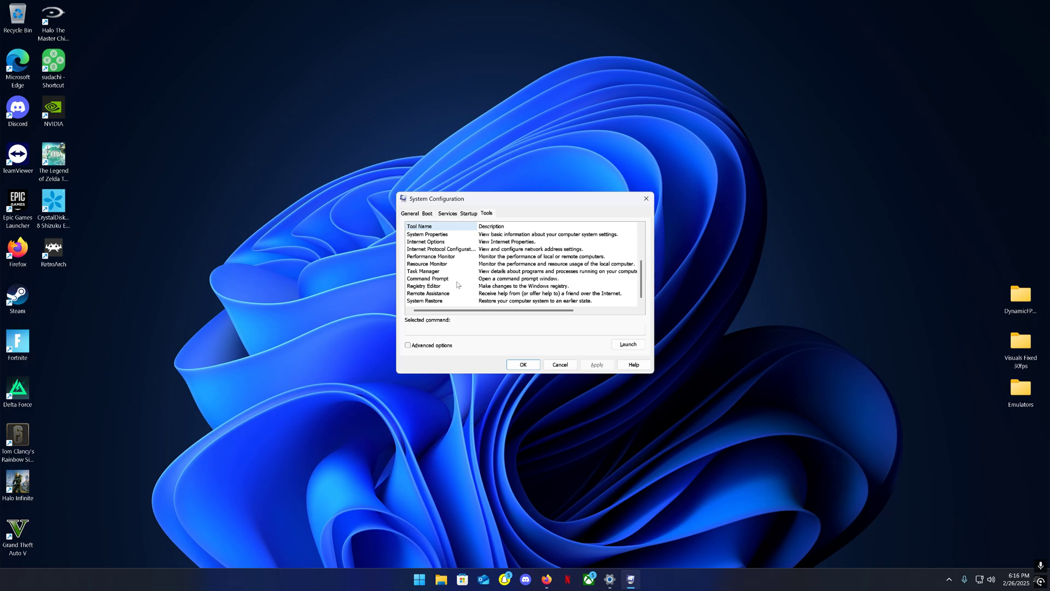
scroll(448, 273, "up", 3)
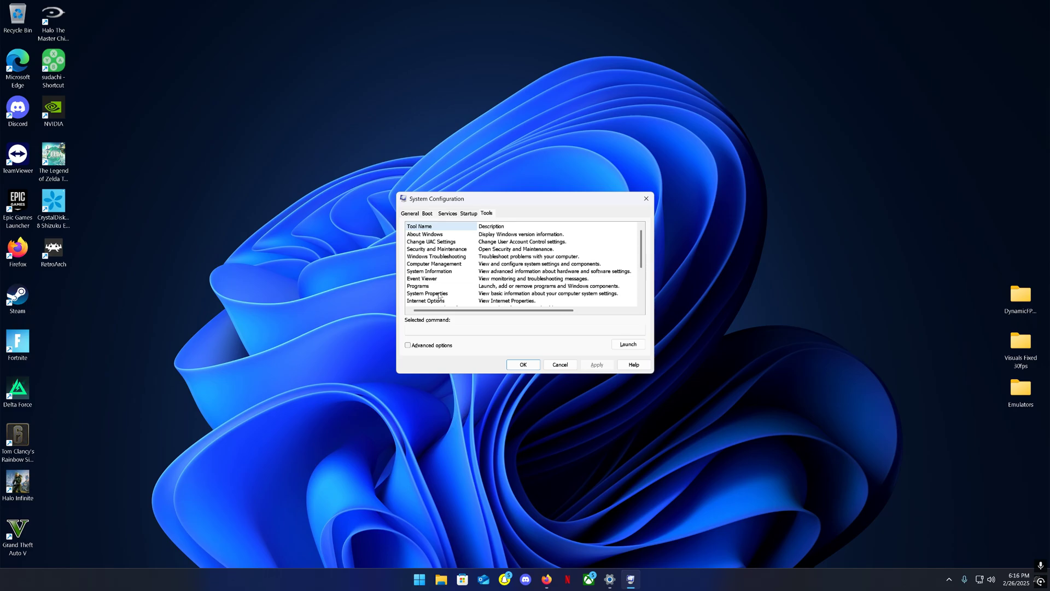
scroll(439, 296, "down", 2)
scroll(439, 296, "down", 2)
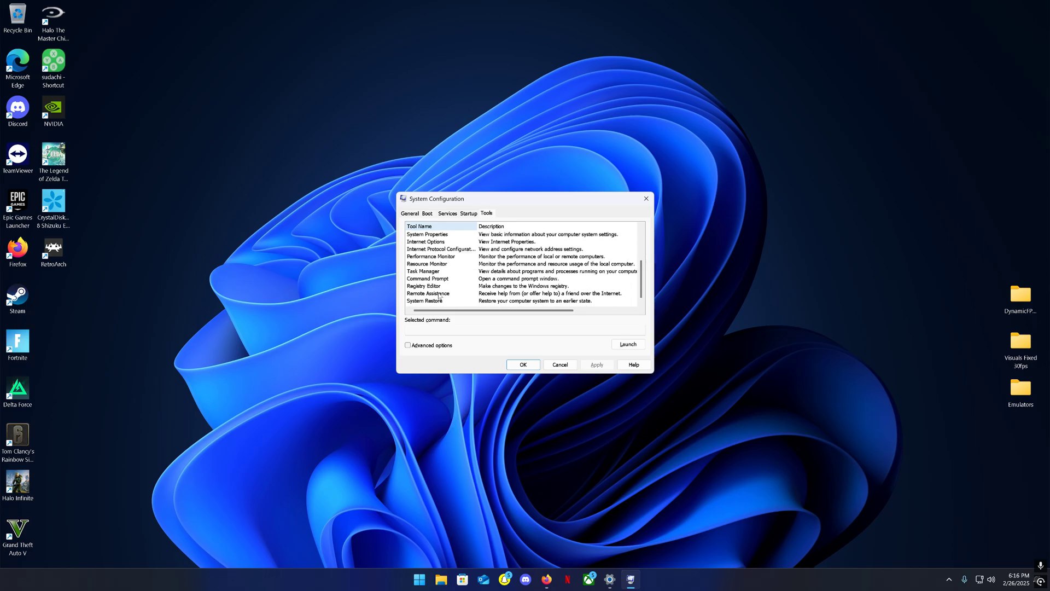
scroll(441, 296, "up", 3)
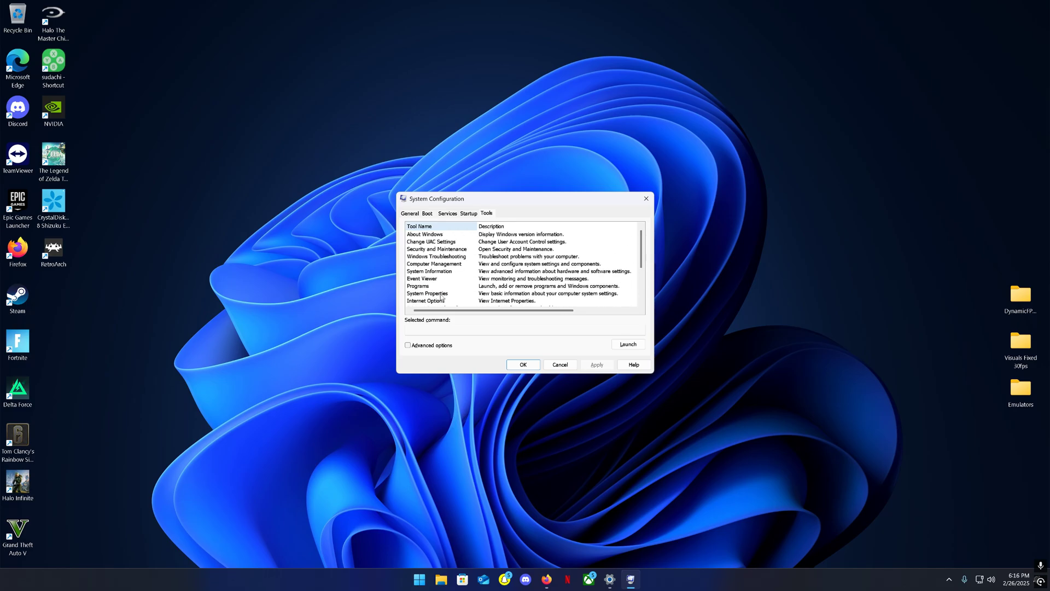
Launch Change UAC Settings, set it to Never notify, approve, and close System Configuration.
left_click(445, 243)
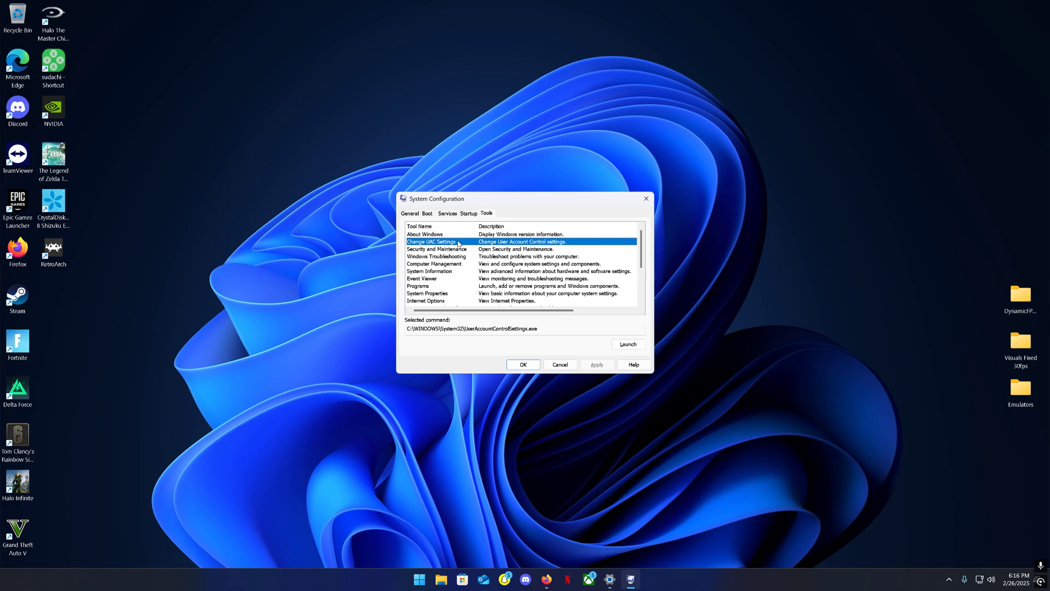
left_click(624, 344)
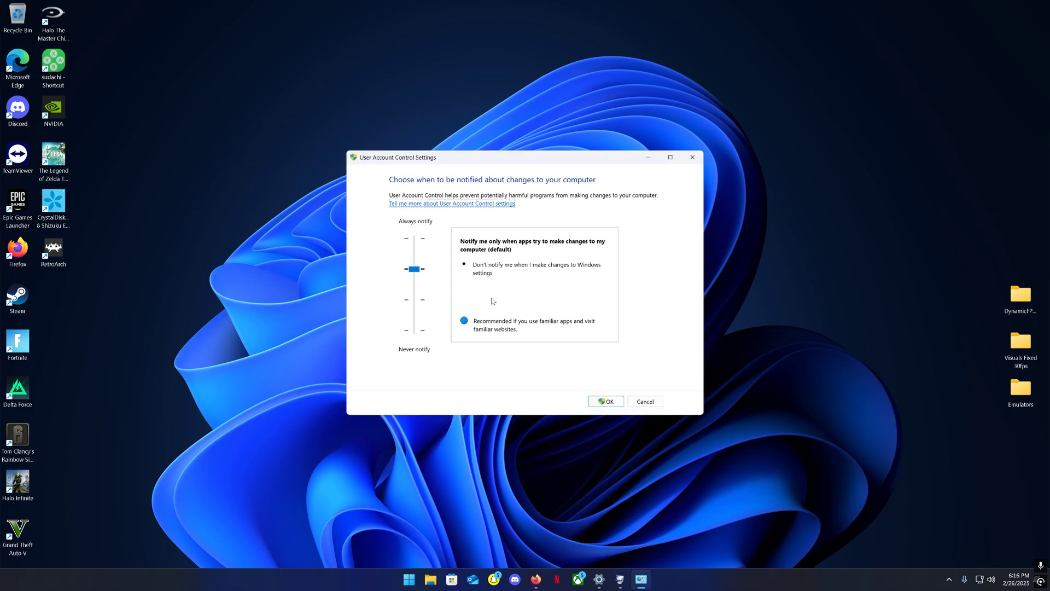
left_click(418, 271)
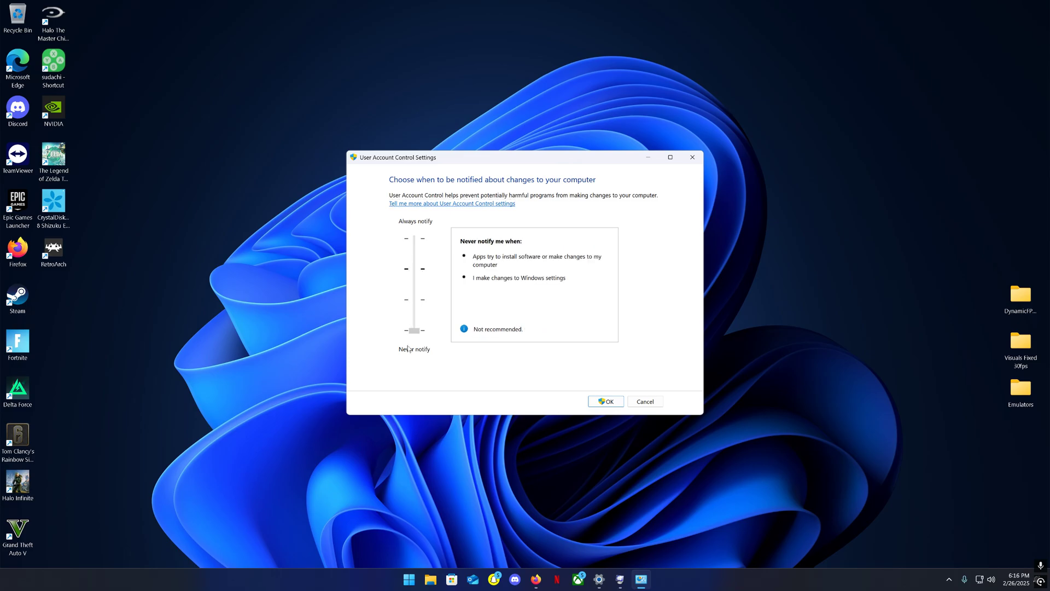
left_click(605, 404)
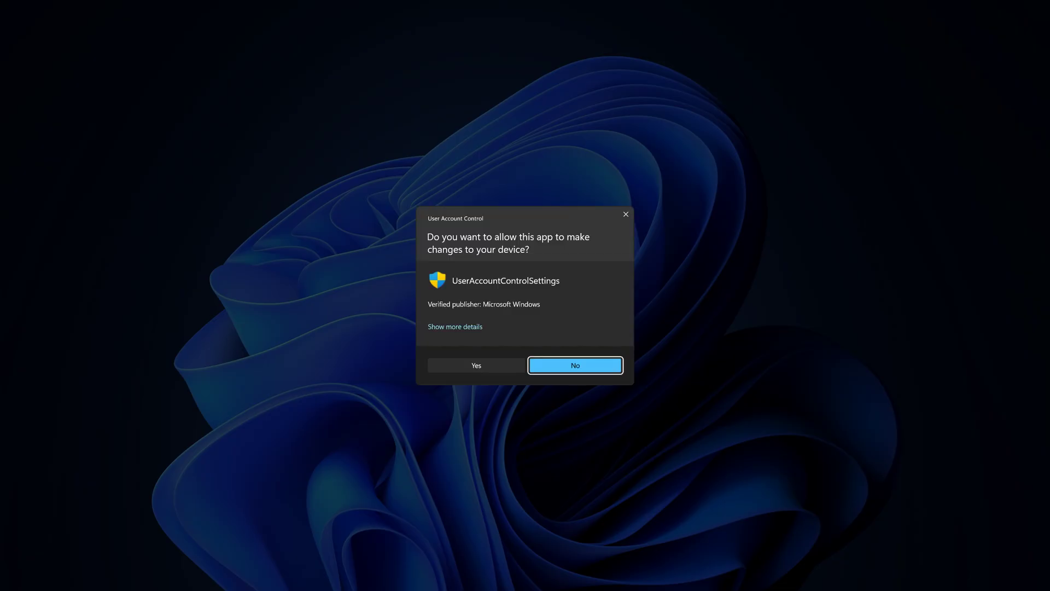
left_click(459, 365)
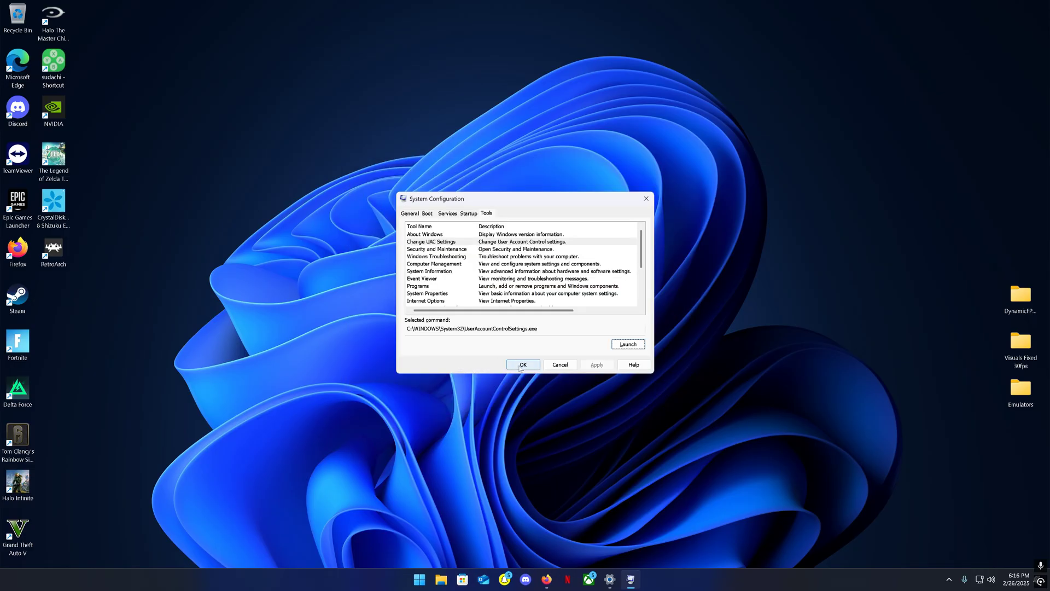
left_click(521, 365)
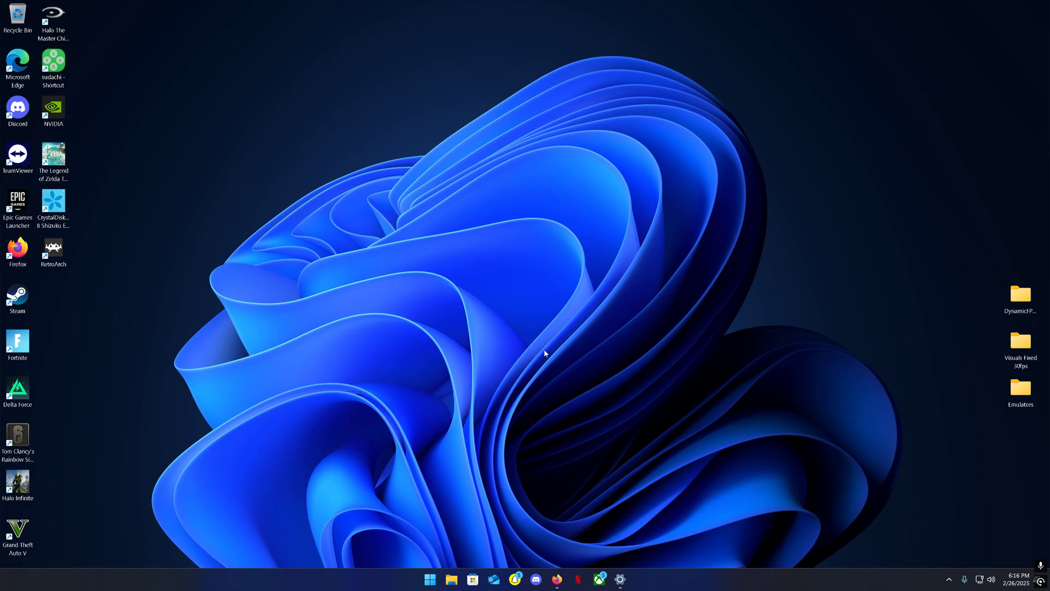
Run services.msc from the Run box to open the Services console.
key("super+r")
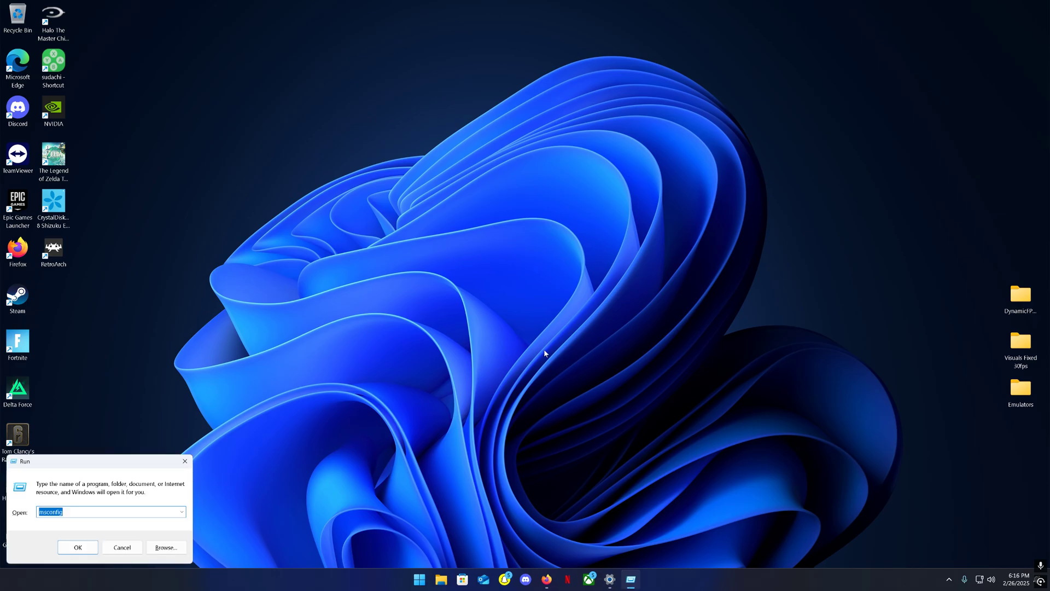
key("BackSpace")
type("servers")
key("BackSpace")
key("BackSpace")
key("BackSpace")
key("BackSpace")
key("BackSpace")
key("BackSpace")
type("services")
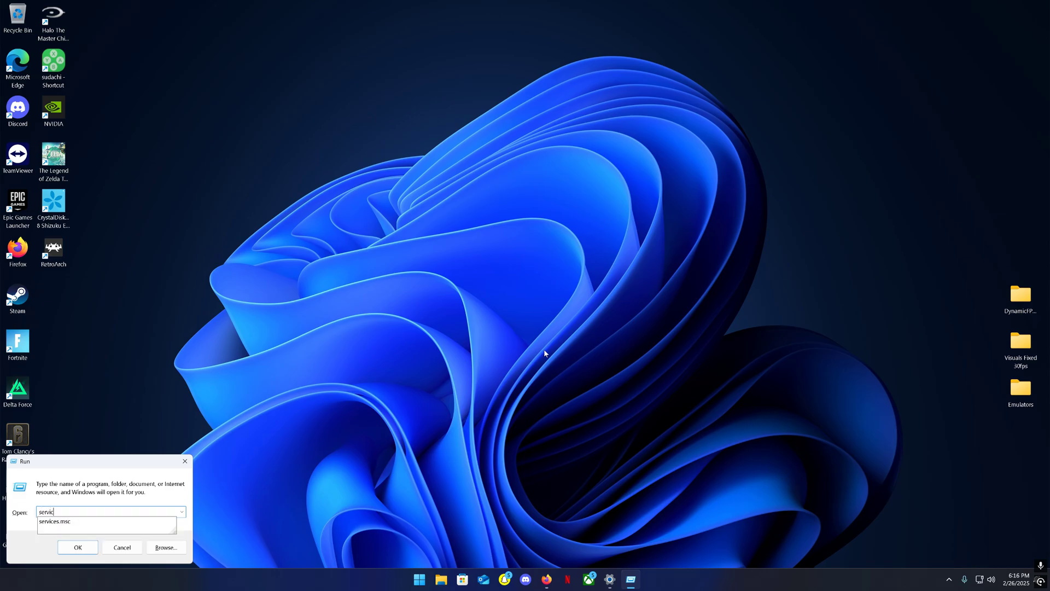
key("BackSpace")
type(".msc")
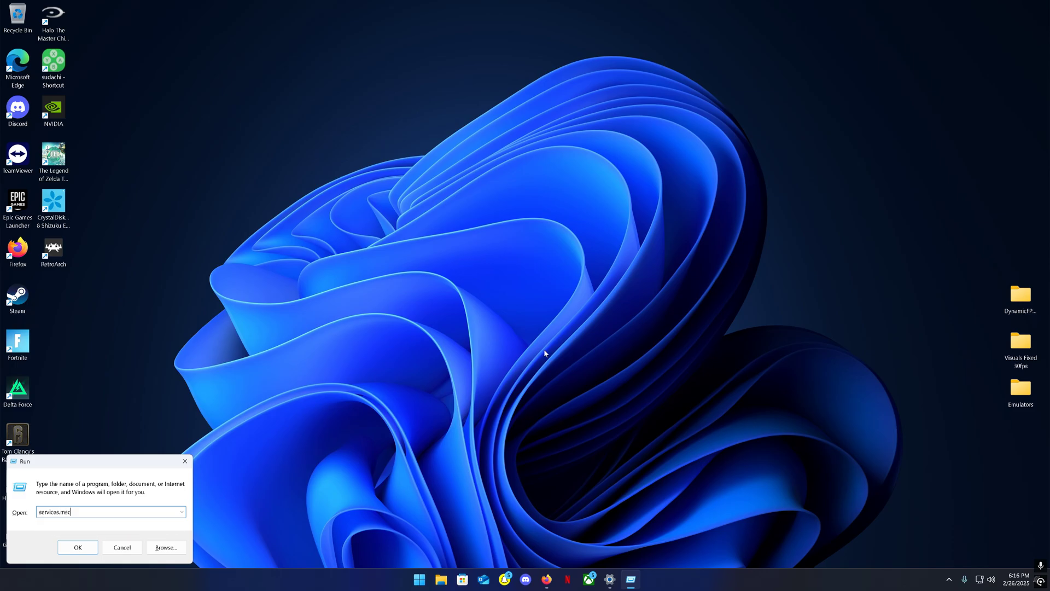
key("Return")
Find the Windows Search service, stop it, and close the Services console.
scroll(282, 191, "down", 5)
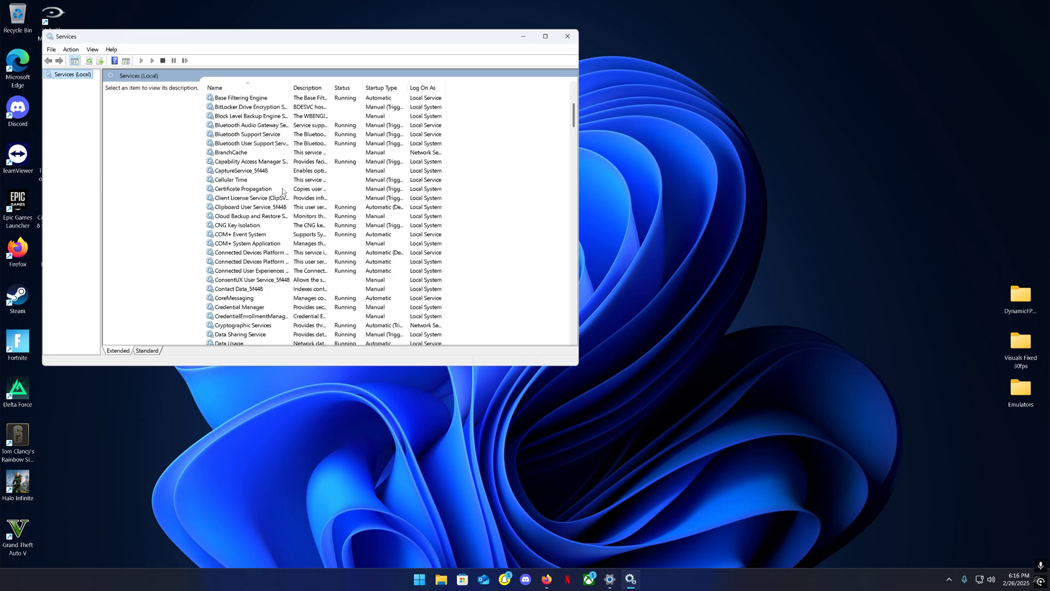
scroll(283, 191, "down", 20)
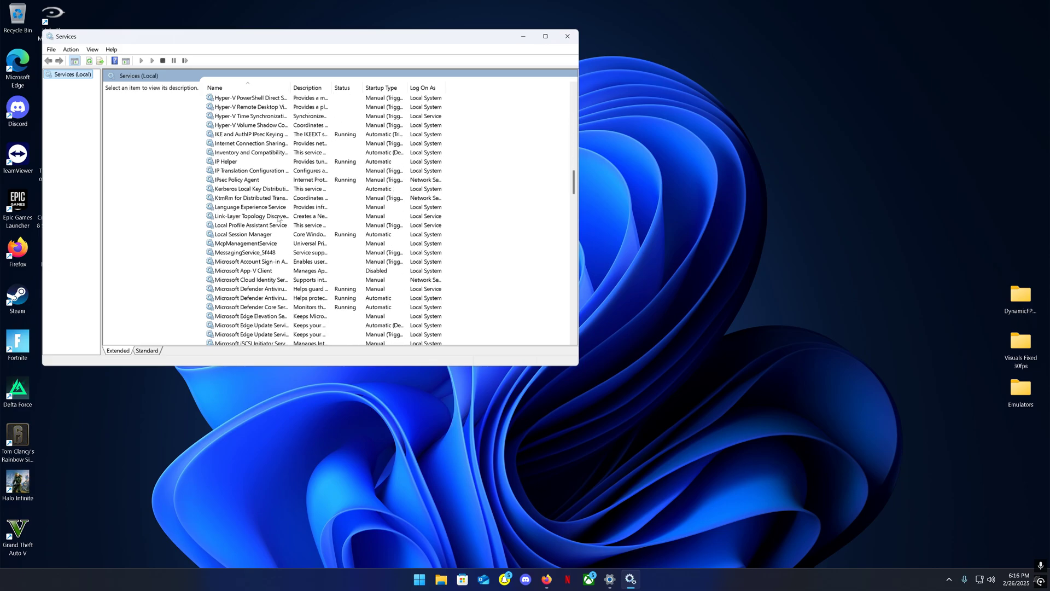
scroll(278, 219, "down", 20)
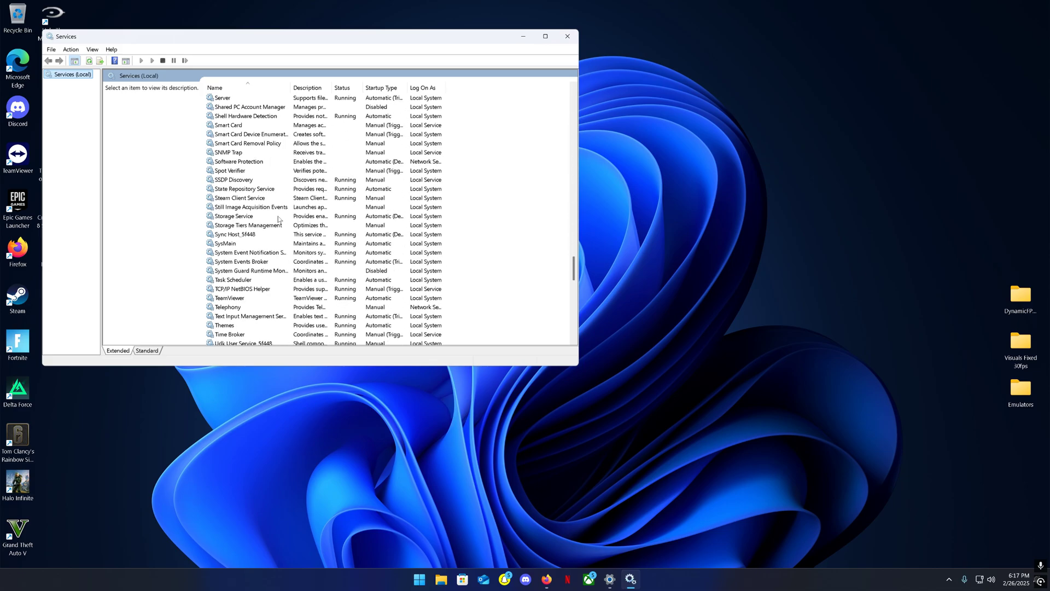
scroll(268, 225, "down", 20)
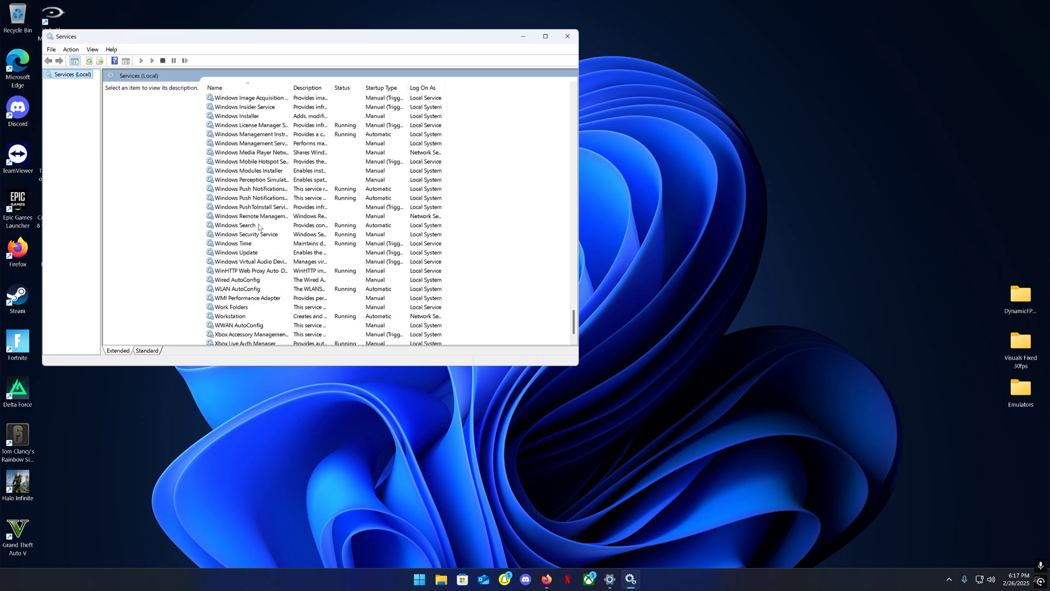
scroll(260, 227, "up", 3)
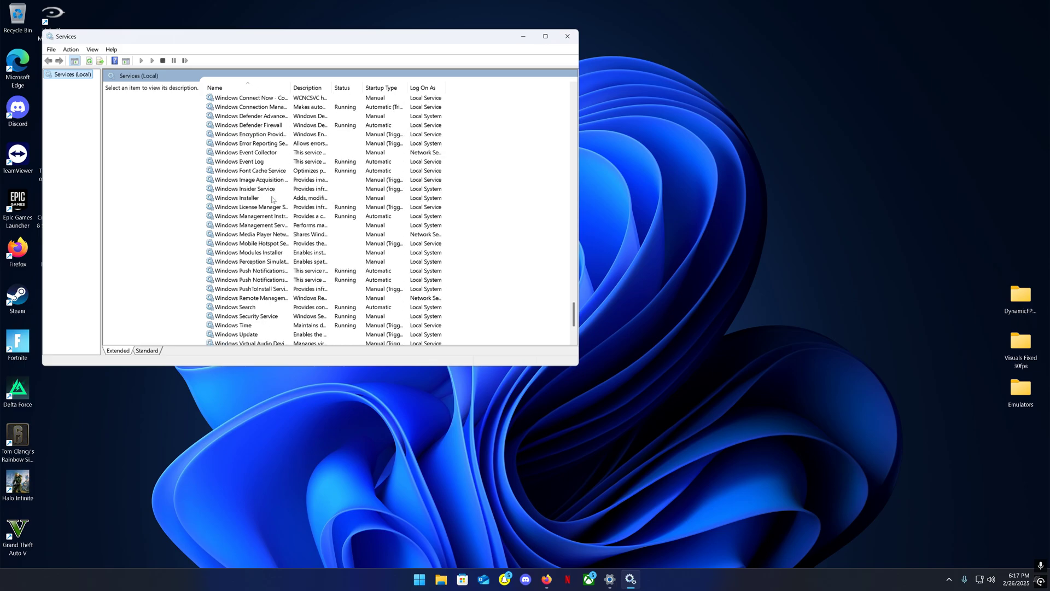
right_click(221, 308)
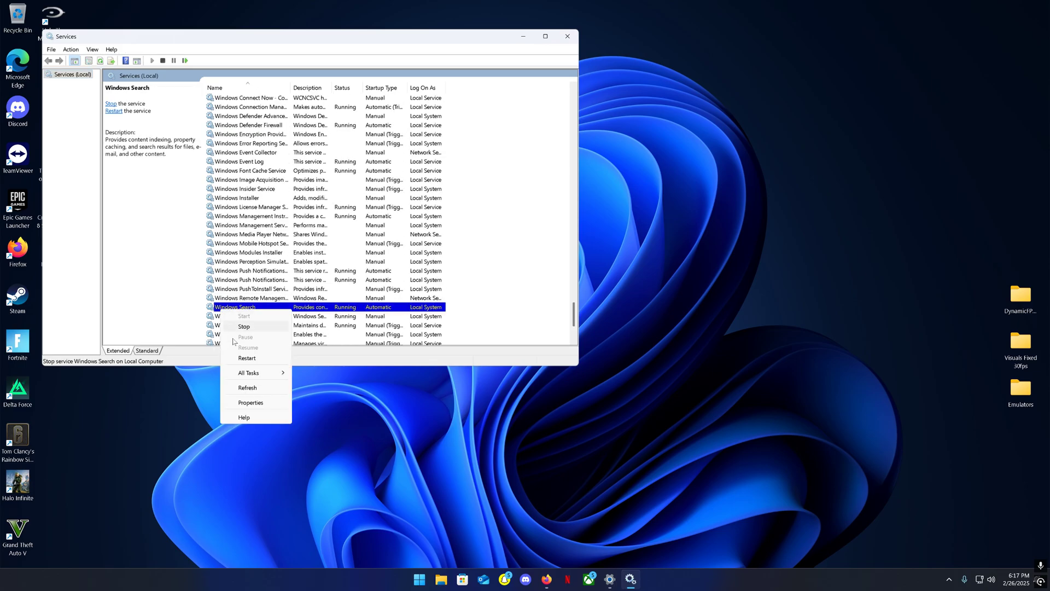
left_click(244, 326)
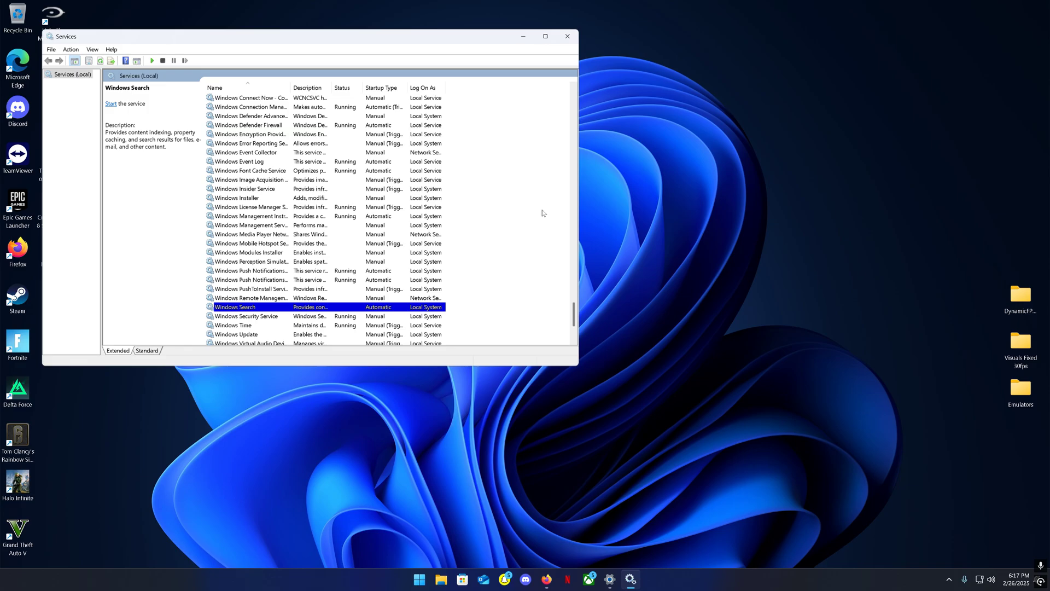
left_click(566, 37)
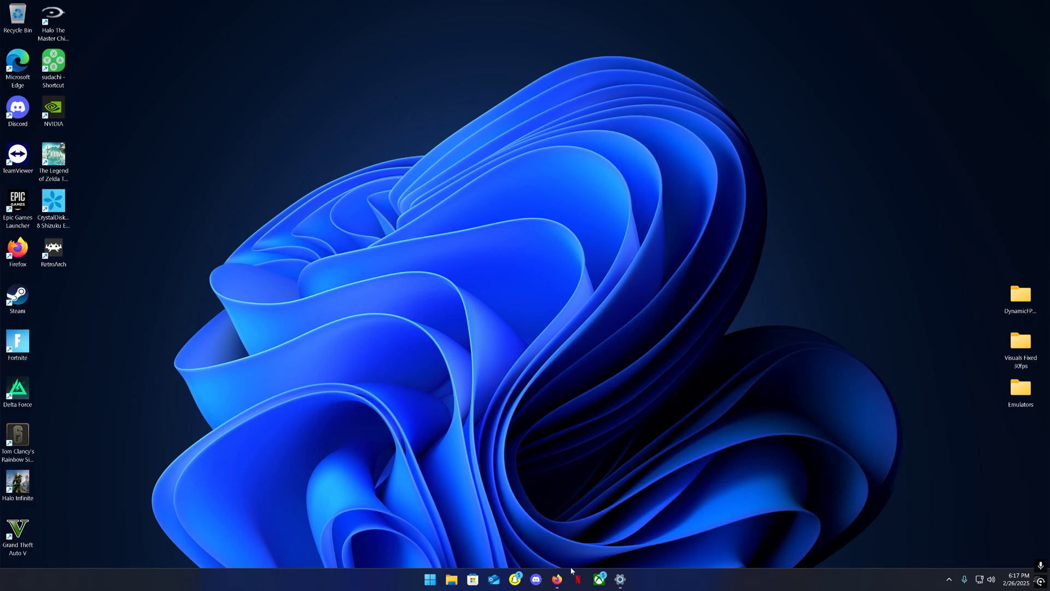
left_click(556, 579)
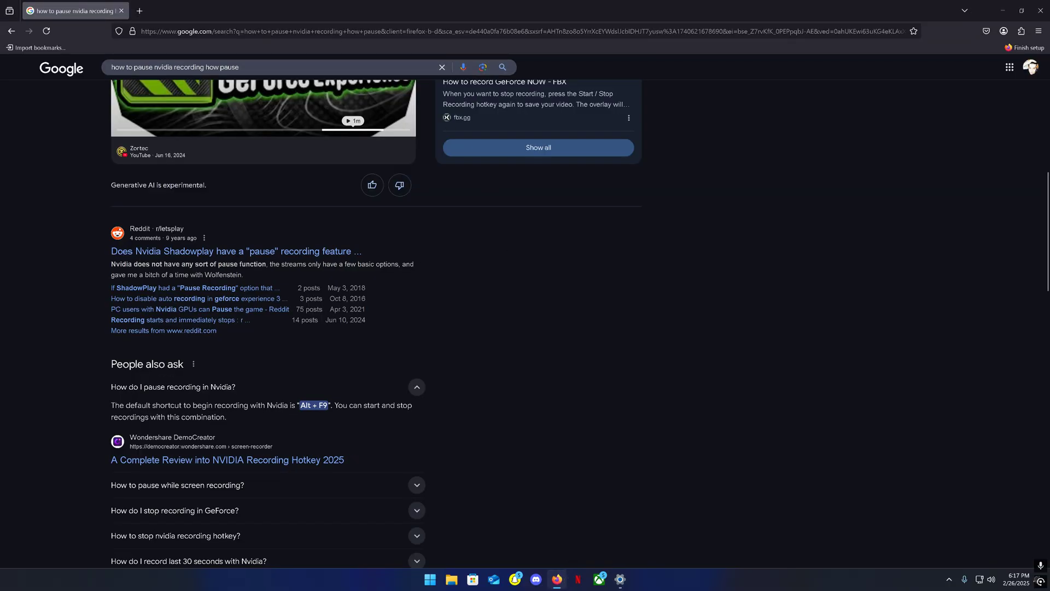
Search the web for adwcleaner and open the official Malwarebytes AdwCleaner page.
key("ctrl+l")
type("adwcleanr")
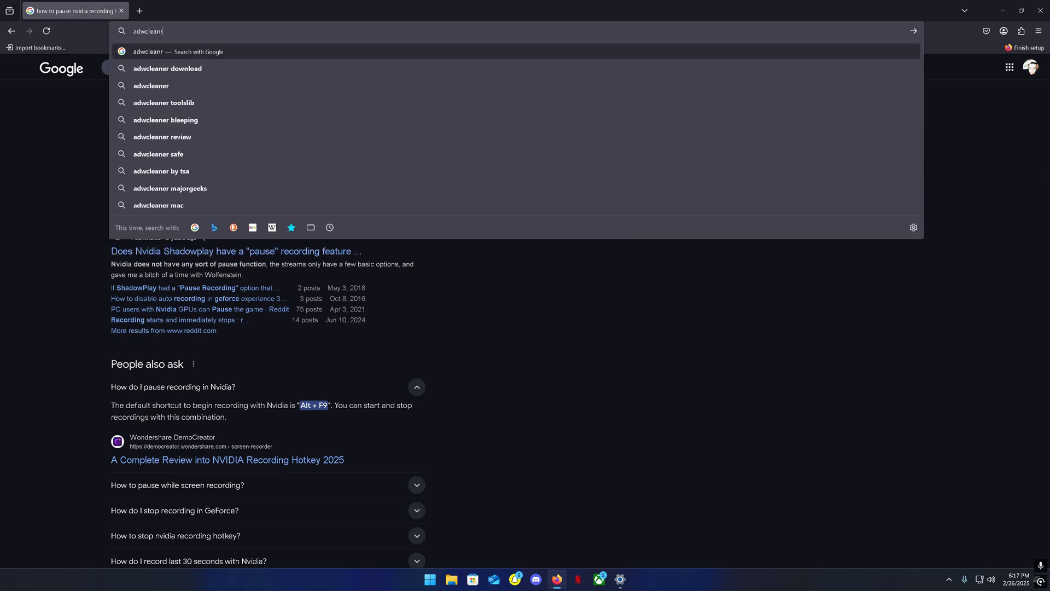
key("Return")
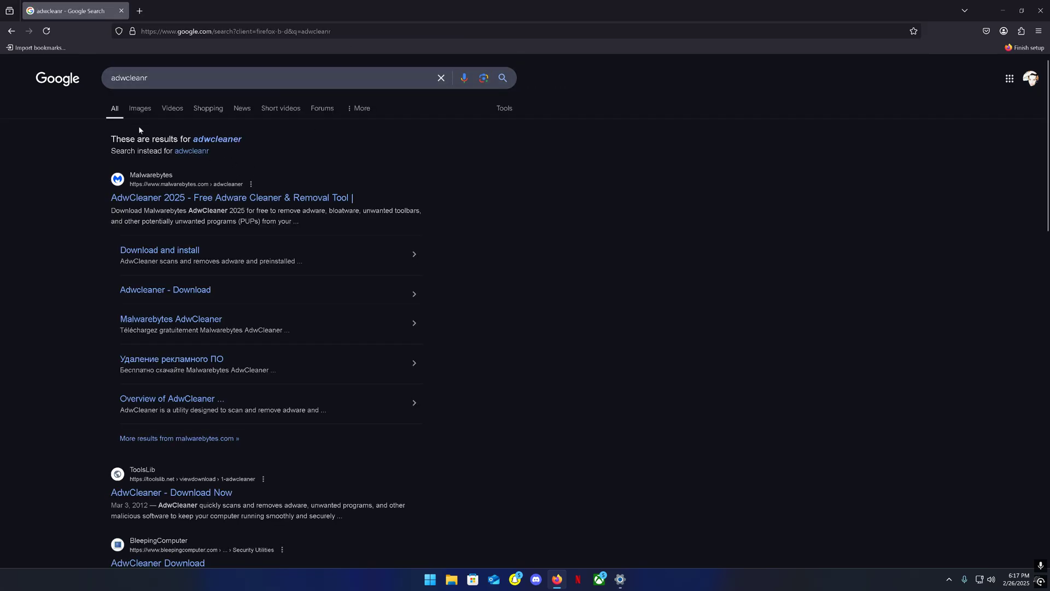
left_click(155, 198)
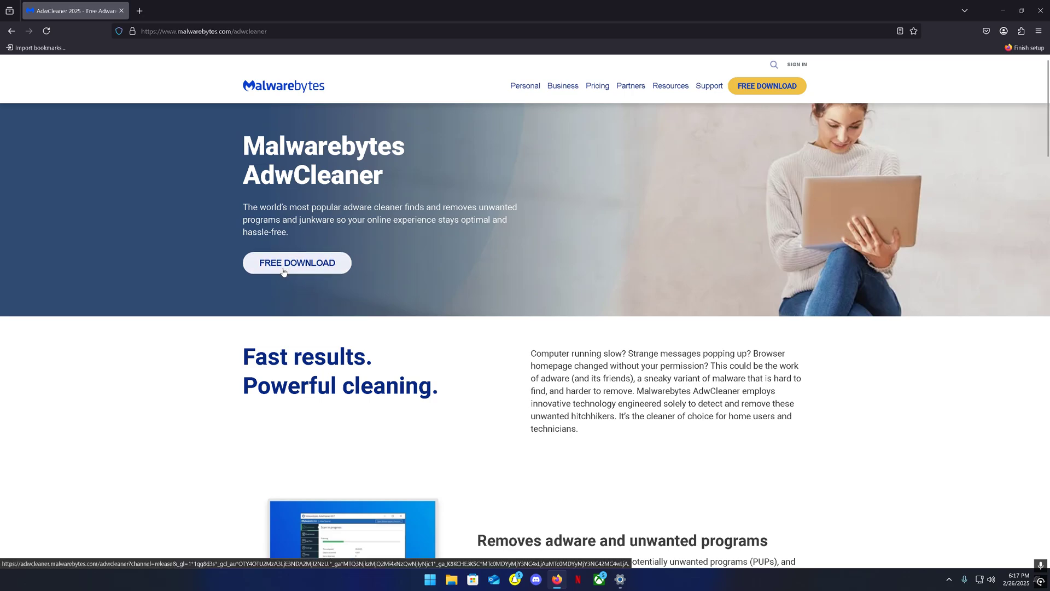
Download AdwCleaner for free, run adwcleaner.exe, and minimize Firefox.
left_click_drag(271, 264, 312, 265)
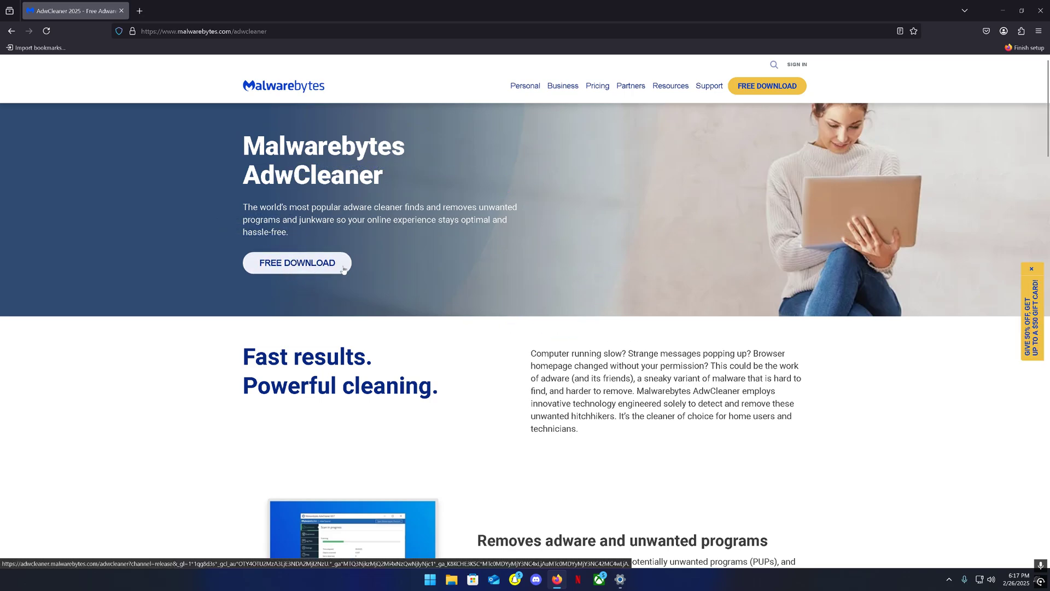
left_click(312, 265)
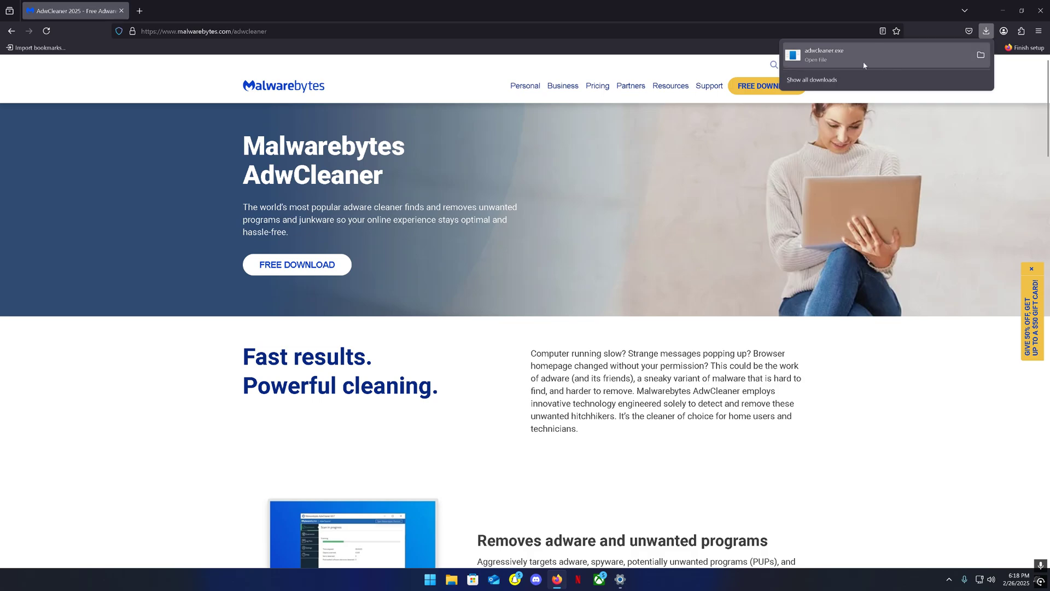
left_click(837, 59)
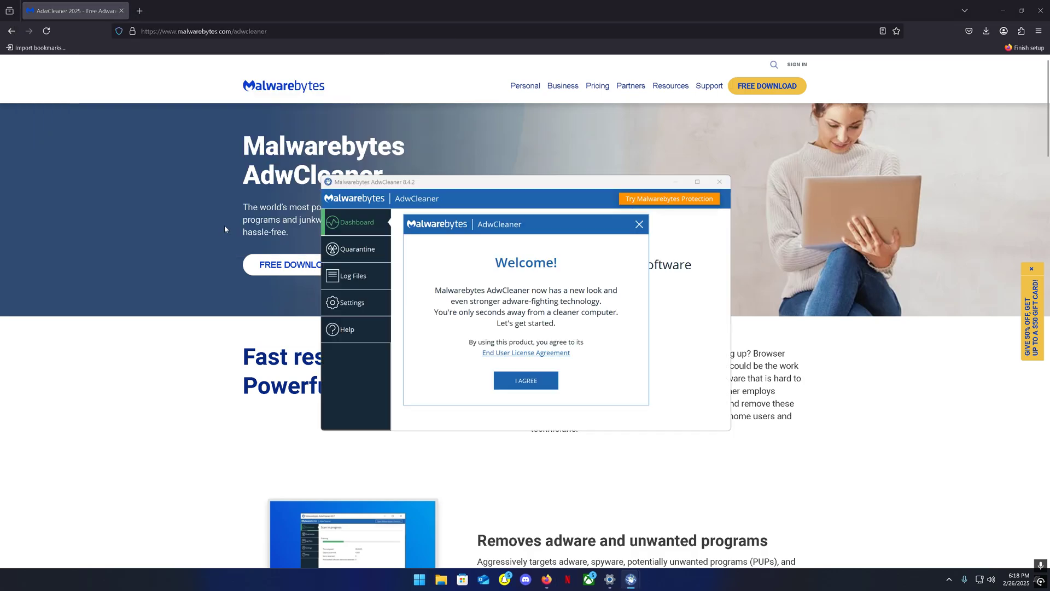
left_click(1005, 9)
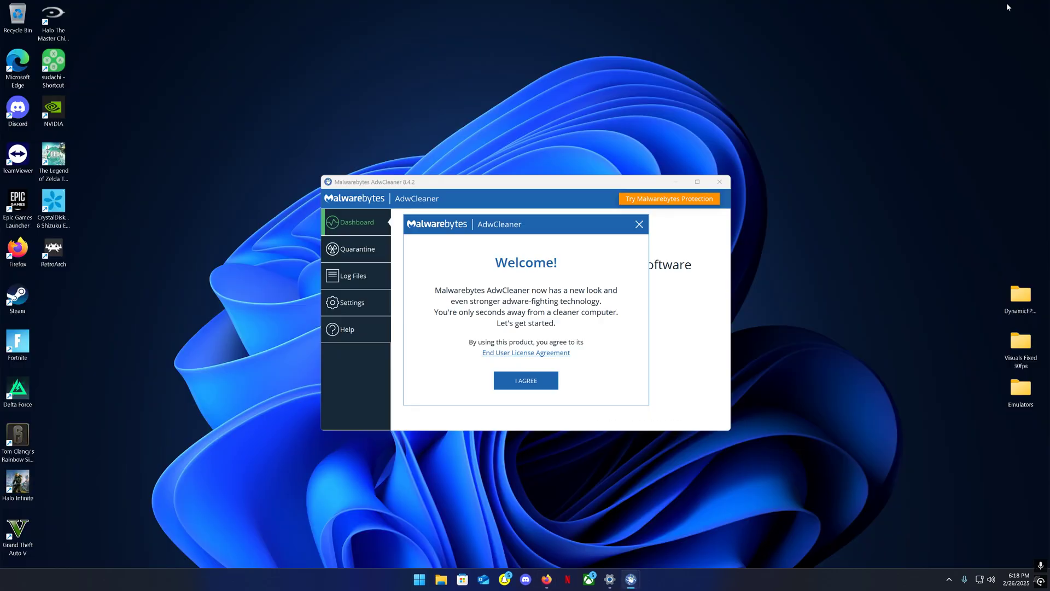
Accept AdwCleaner's terms, scan with no items found, download the Premium trial, then close it.
left_click(526, 381)
left_click(563, 297)
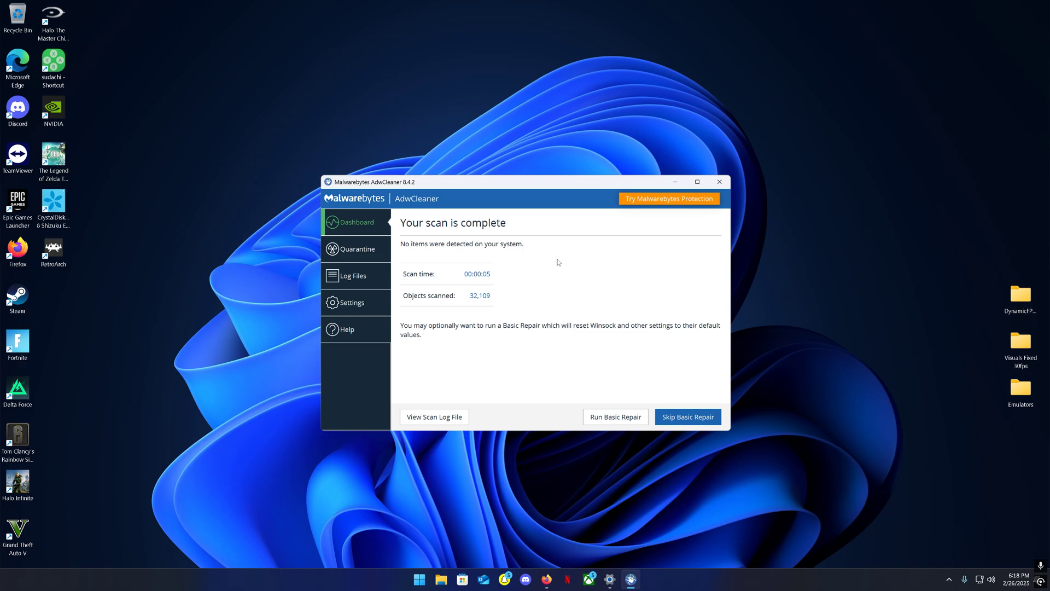
left_click(687, 203)
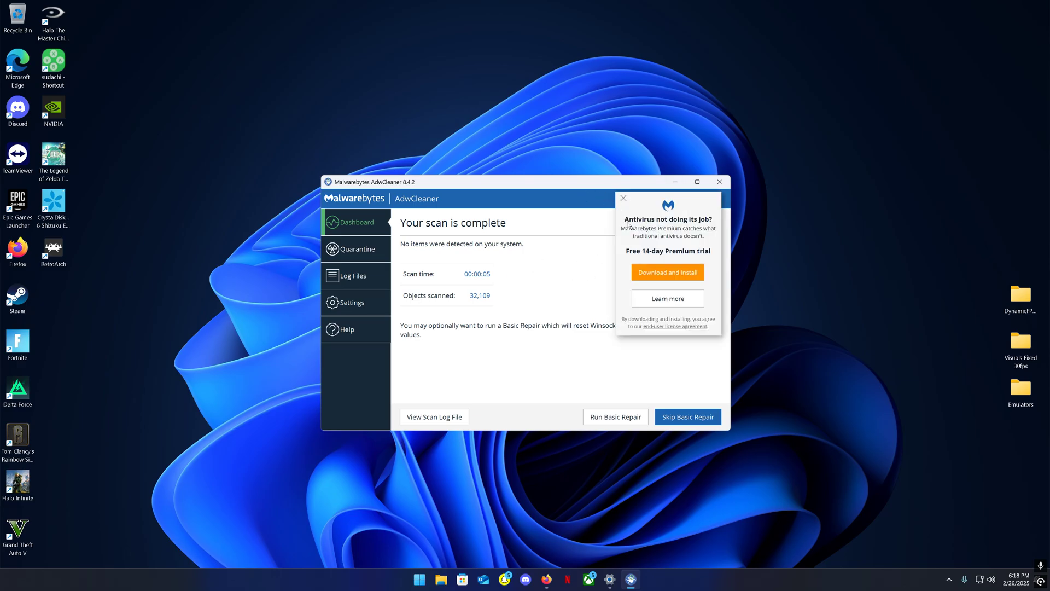
left_click(665, 277)
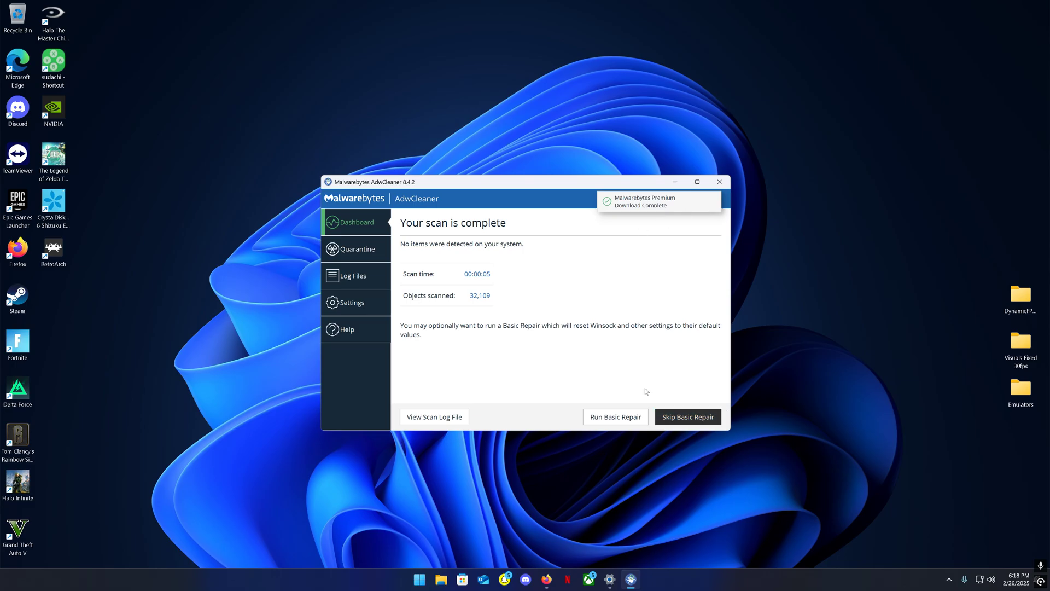
left_click(725, 183)
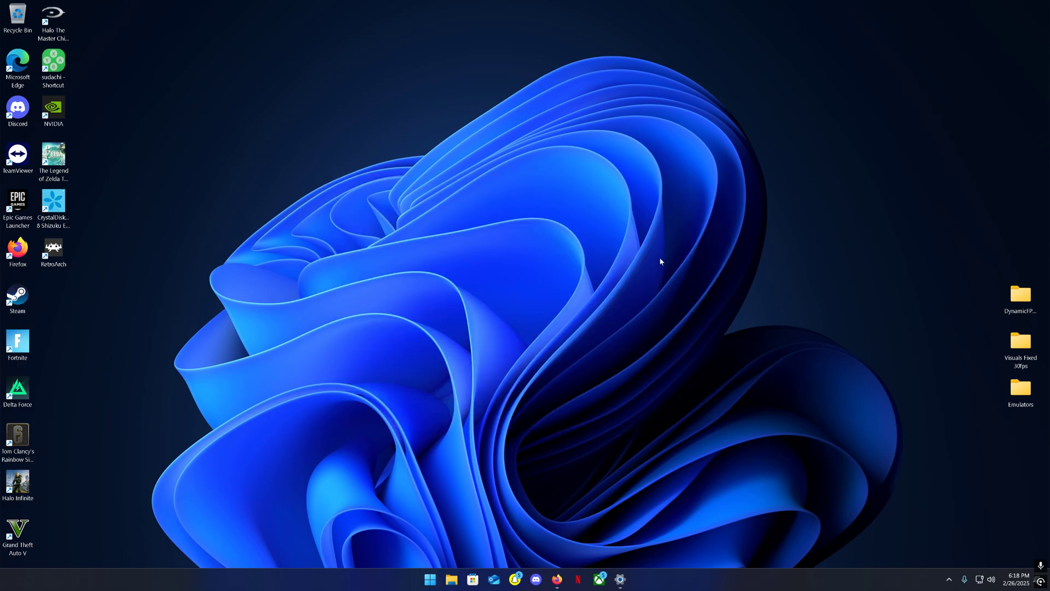
Search the web for malwarebytes in Firefox and open the official Malwarebytes website.
left_click(557, 579)
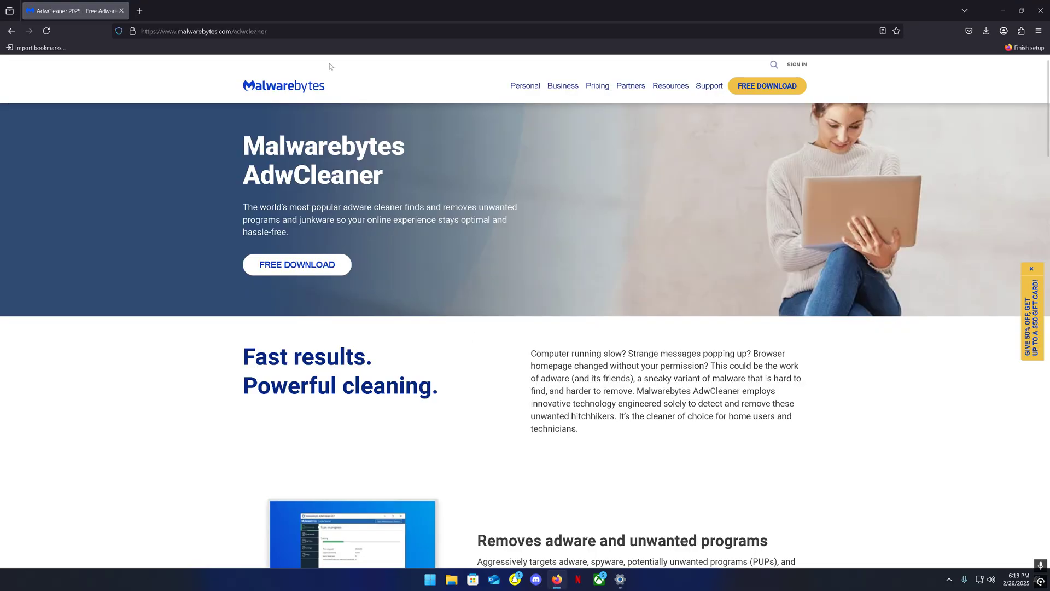
left_click(264, 31)
type("malwa")
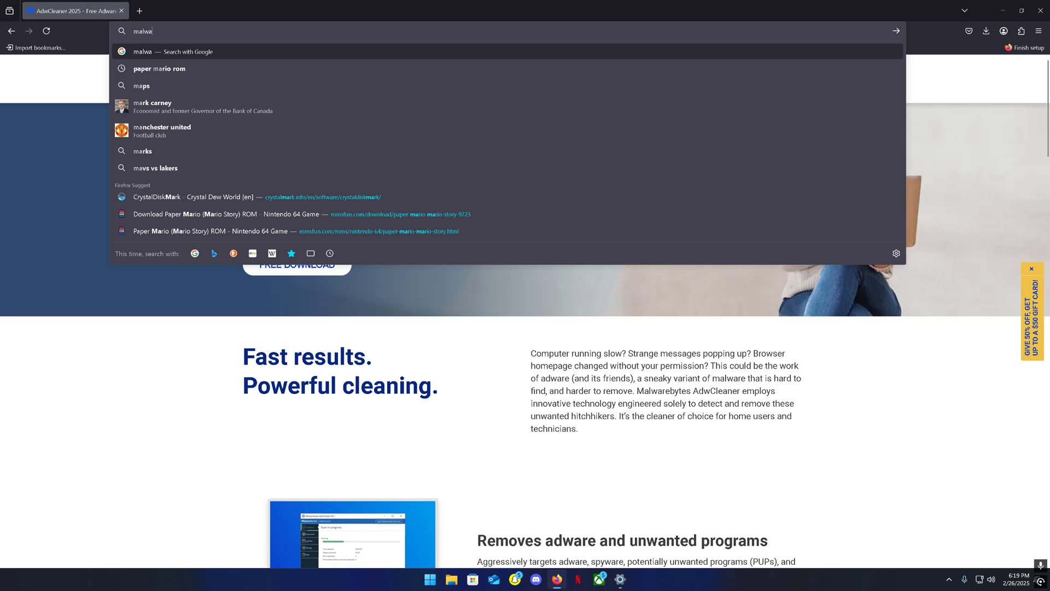
type("rebyes")
key("Return")
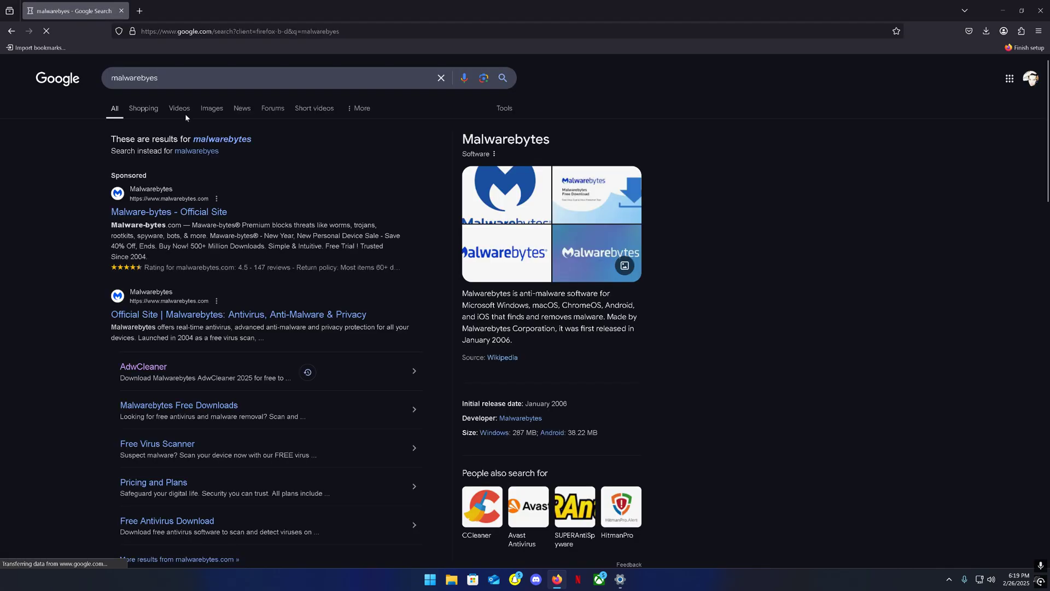
left_click(195, 216)
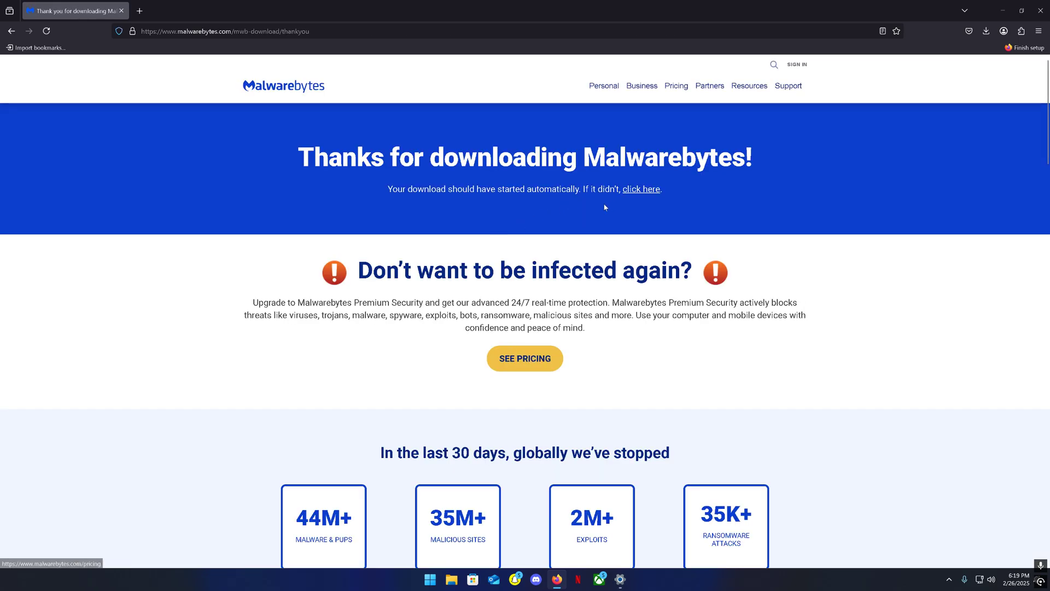
Run the downloaded MBSetup.exe and begin the Malwarebytes installation.
left_click(637, 189)
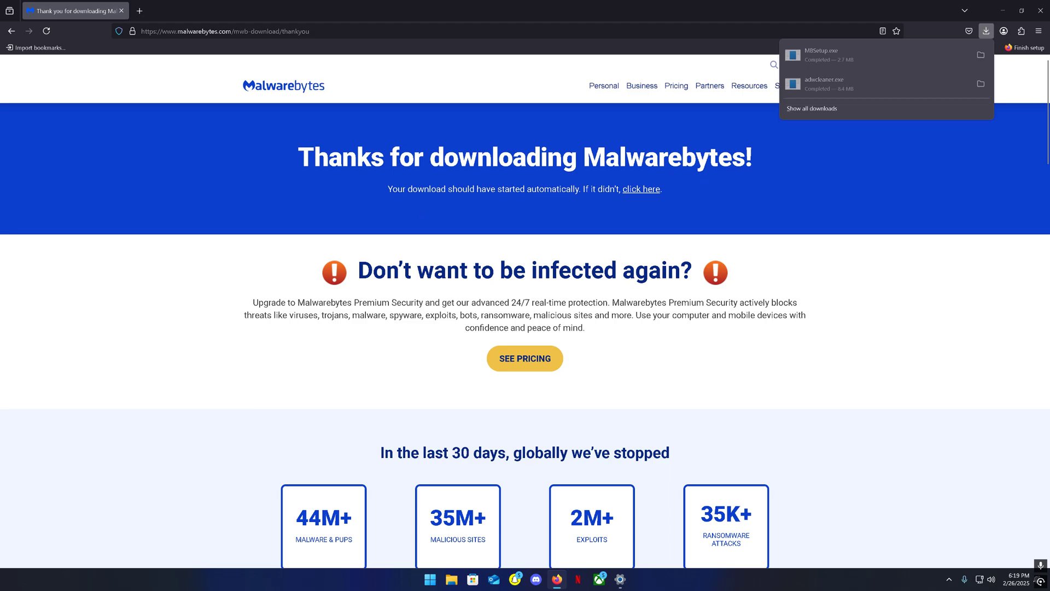
left_click(814, 50)
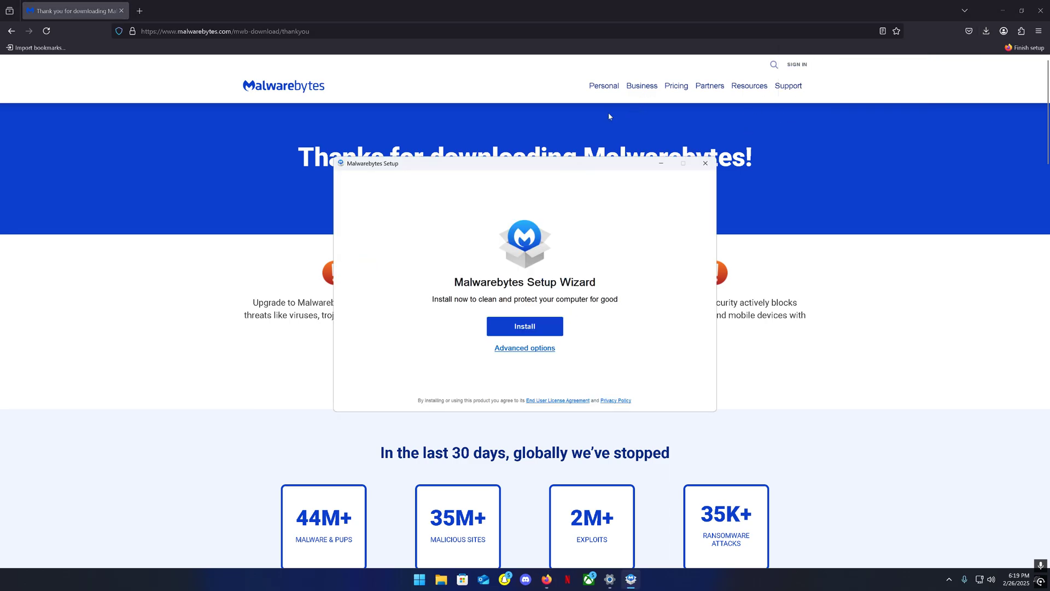
left_click(523, 326)
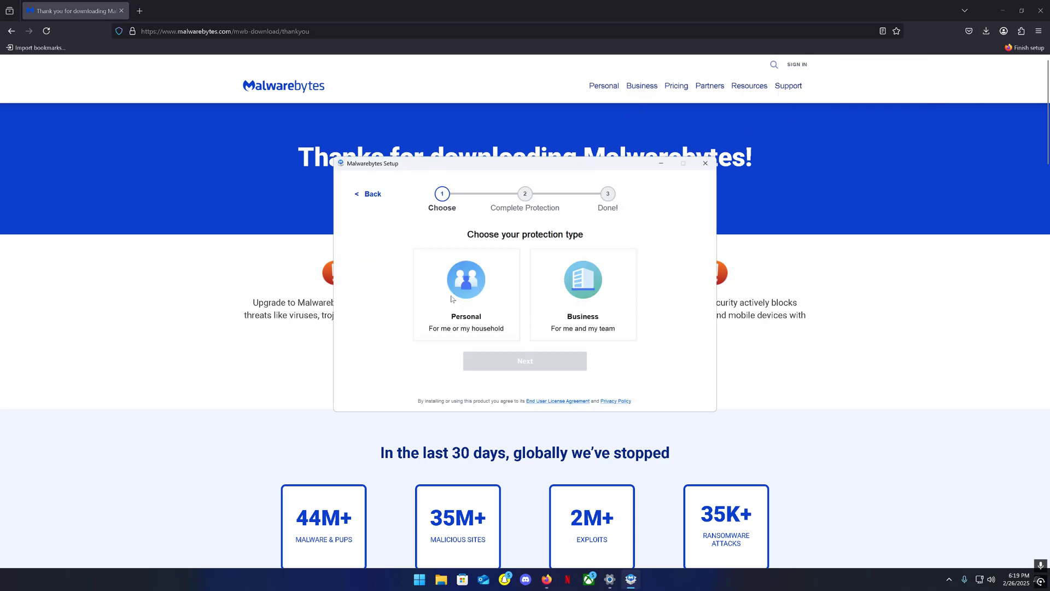
Install Malwarebytes for personal use, skipping Browser Guard, and finish setup.
left_click(1003, 10)
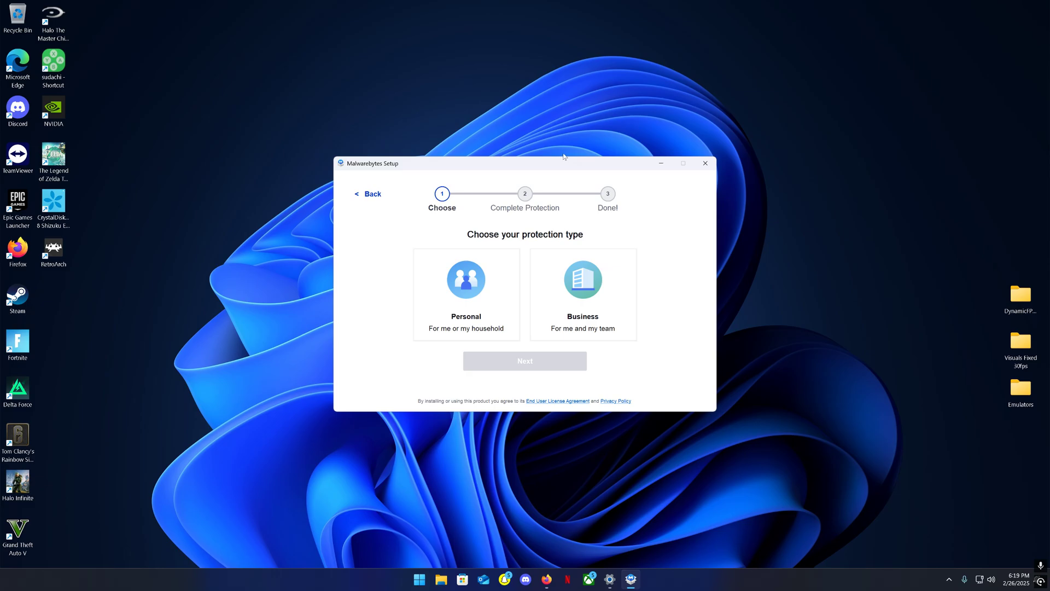
left_click(471, 284)
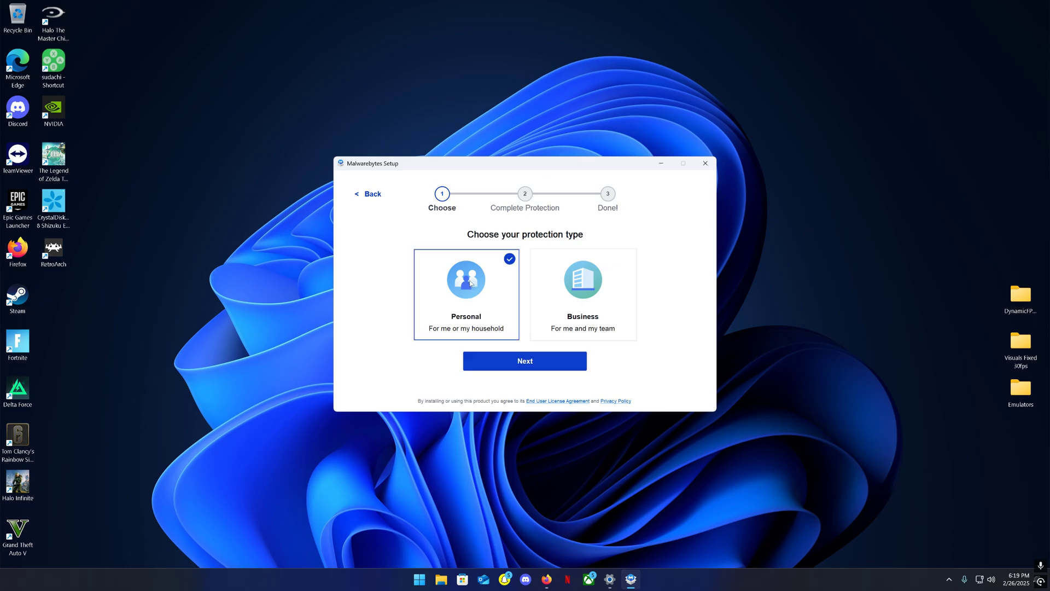
left_click(559, 362)
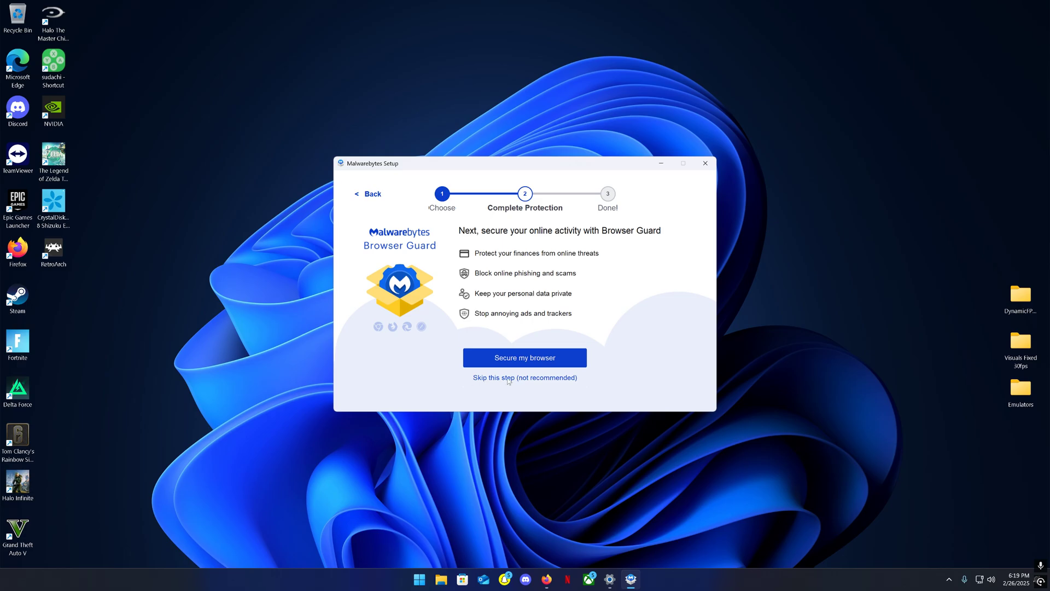
left_click(538, 379)
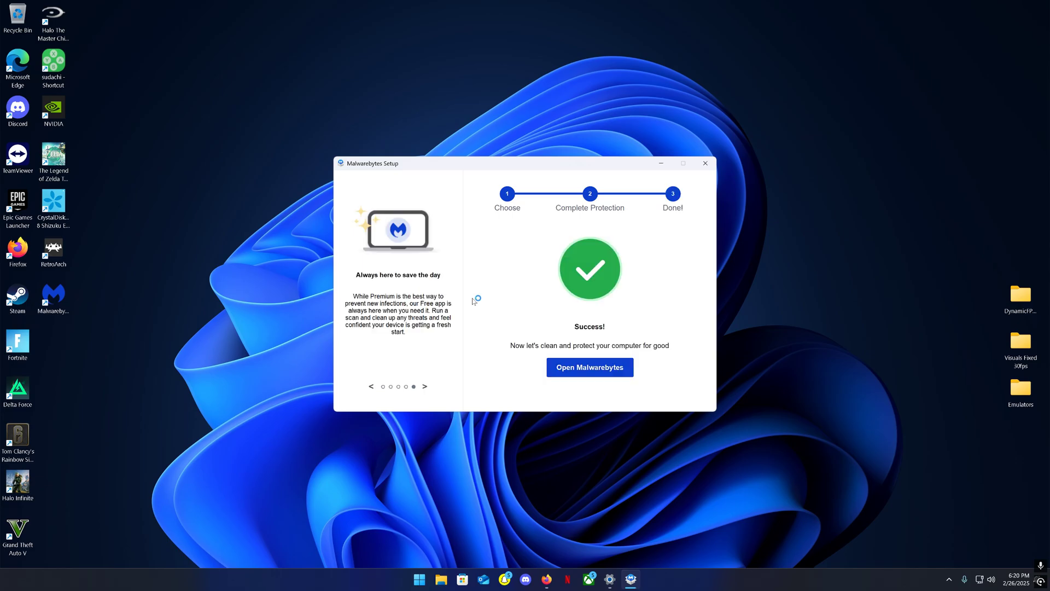
left_click(571, 370)
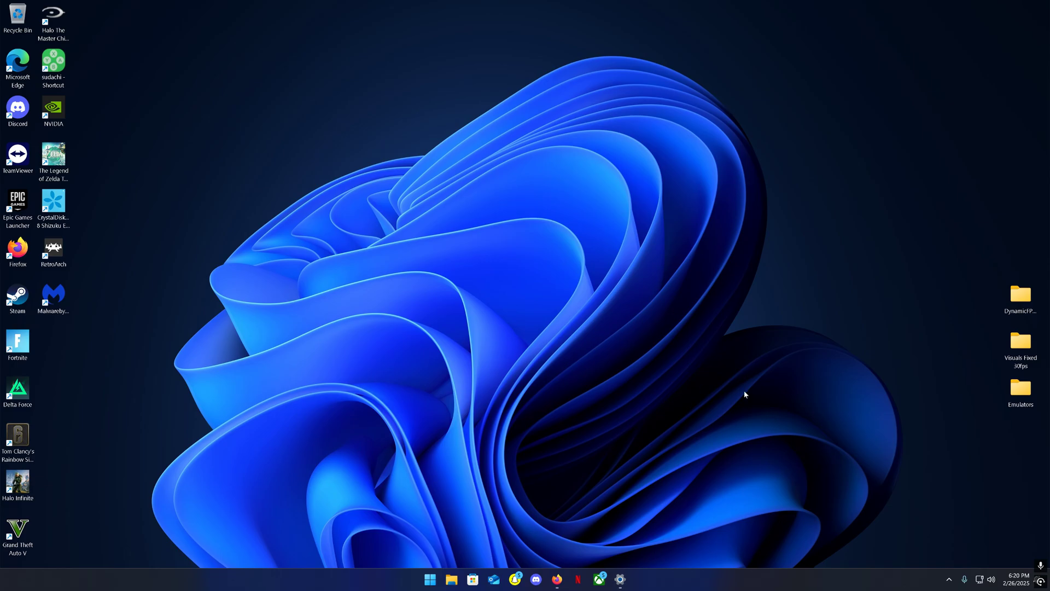
Launch Malwarebytes from its desktop shortcut and start a device scan.
left_click(57, 298)
double_click(56, 298)
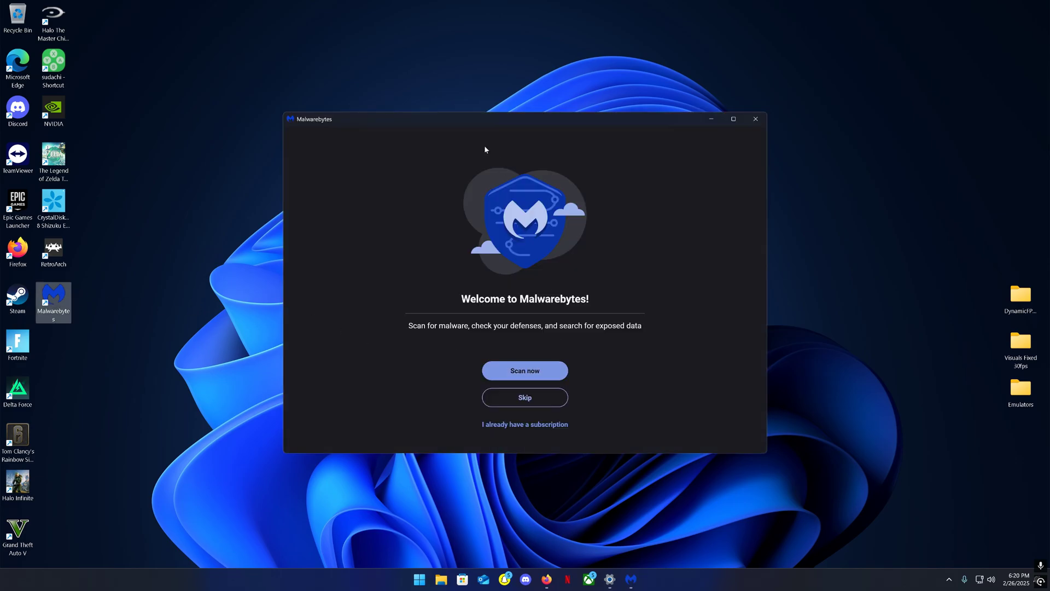
left_click(517, 372)
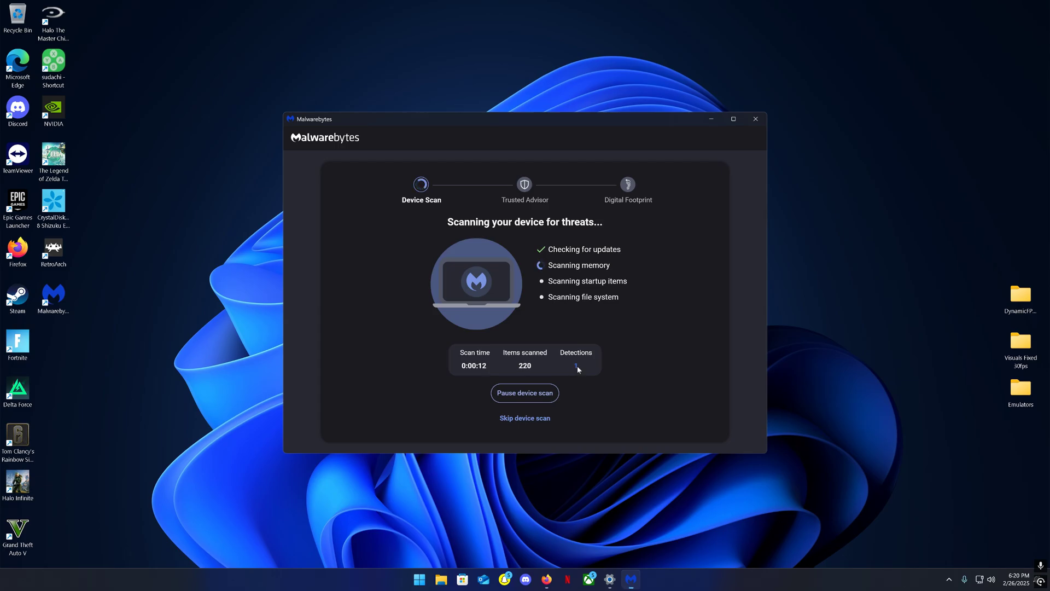
Review the detections list during the scan, which shows 10 threats so far.
left_click(576, 366)
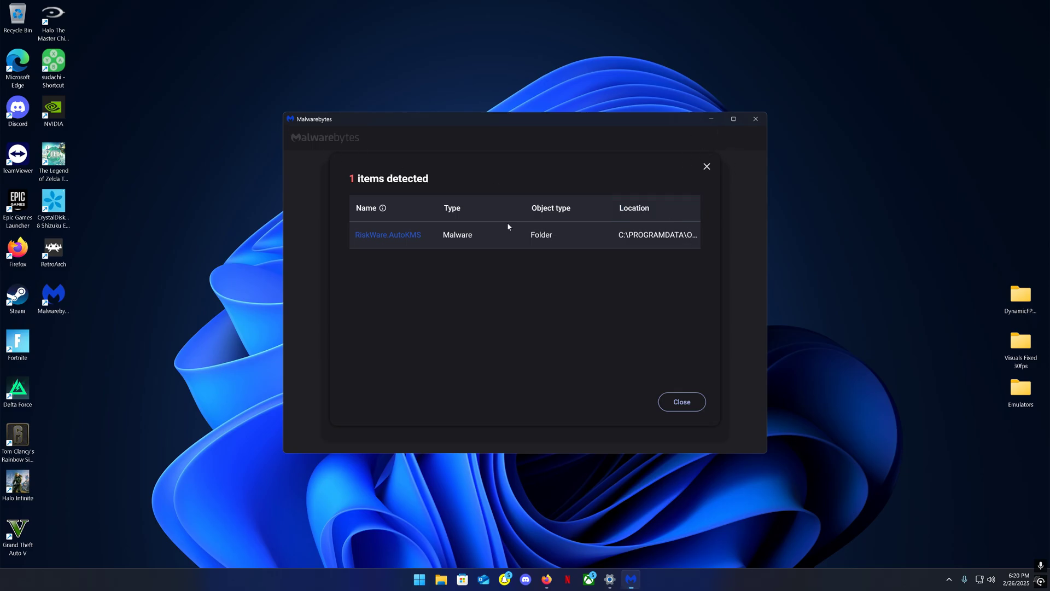
left_click(706, 167)
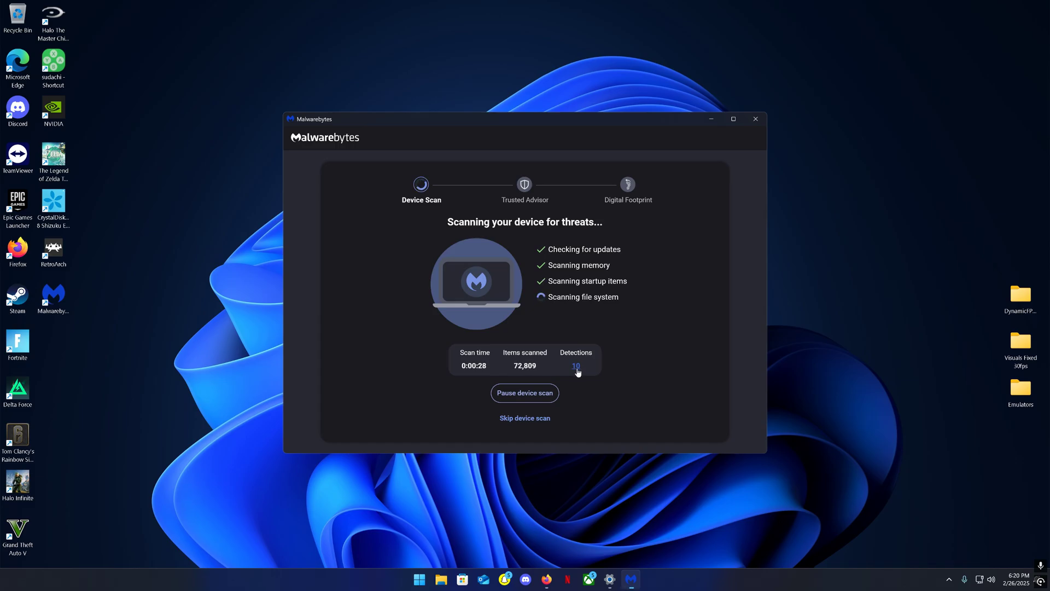
left_click(576, 367)
scroll(501, 317, "down", 3)
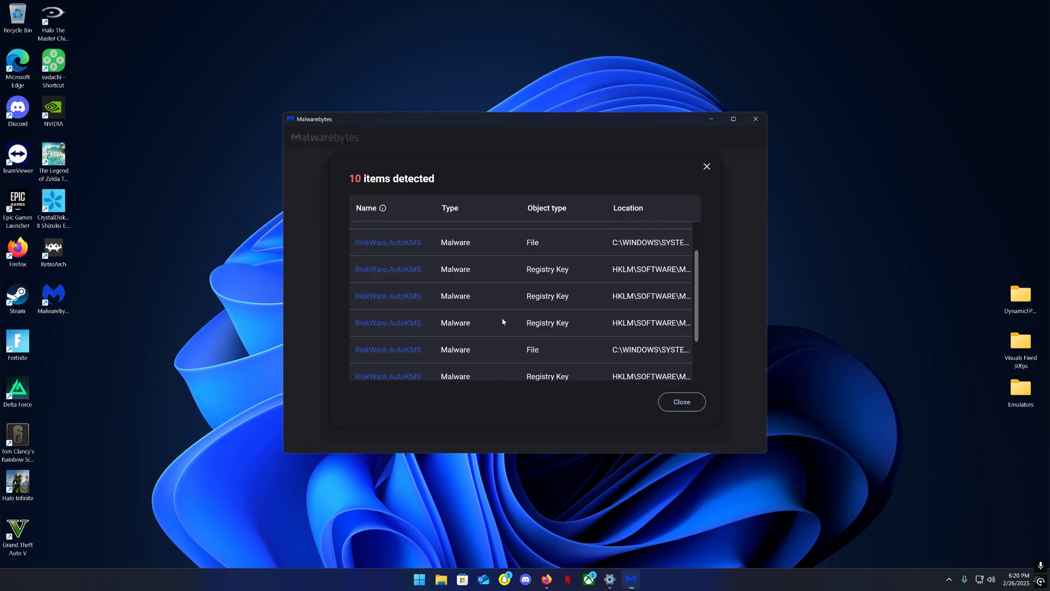
scroll(501, 326, "up", 3)
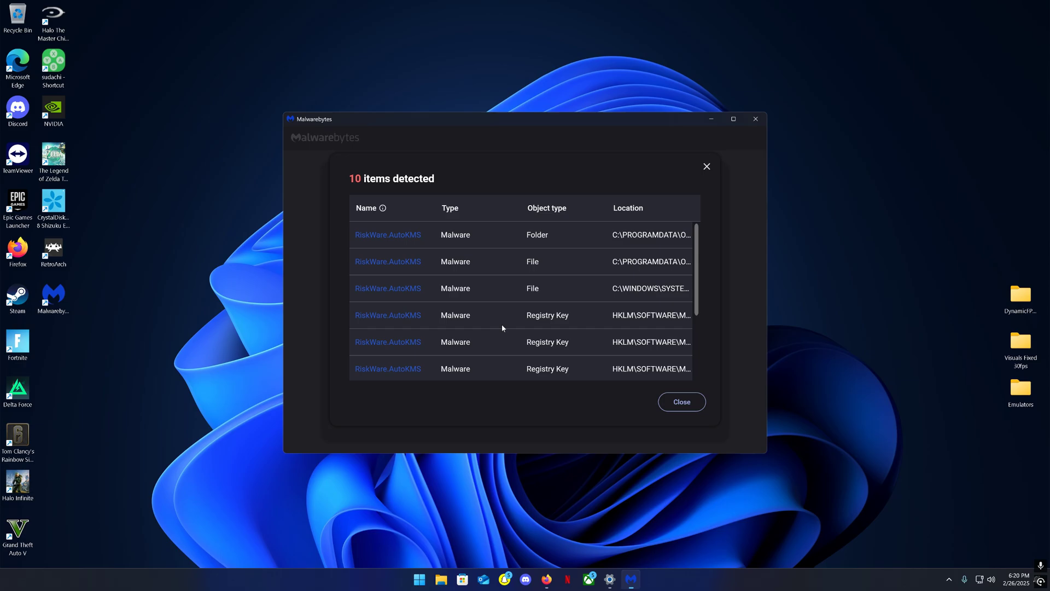
left_click(706, 166)
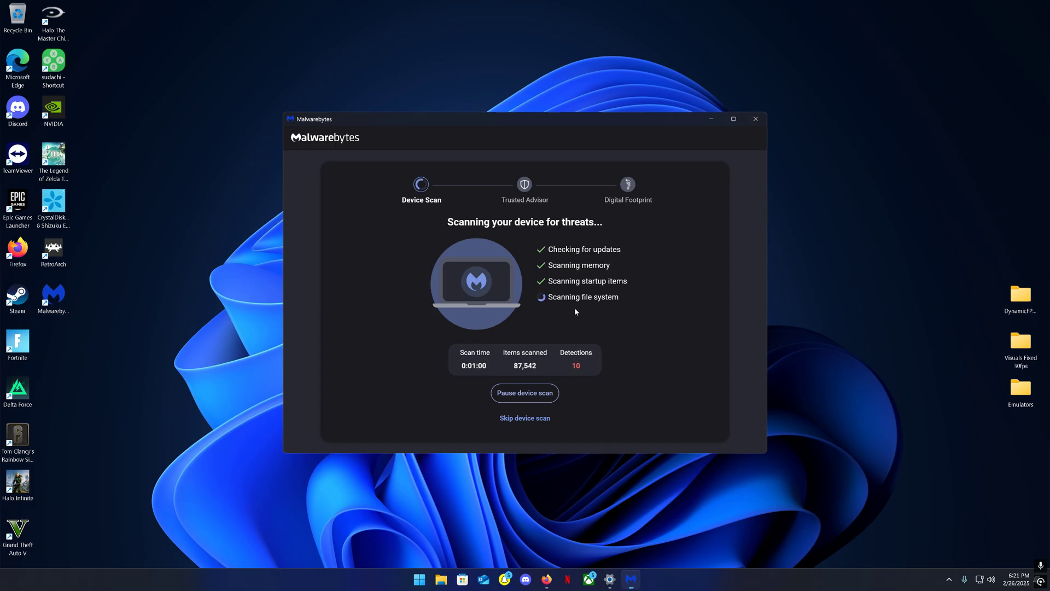
Let the scan finish, quarantine all 10 RiskWare.AutoKMS threats, and close Malwarebytes.
left_click(539, 419)
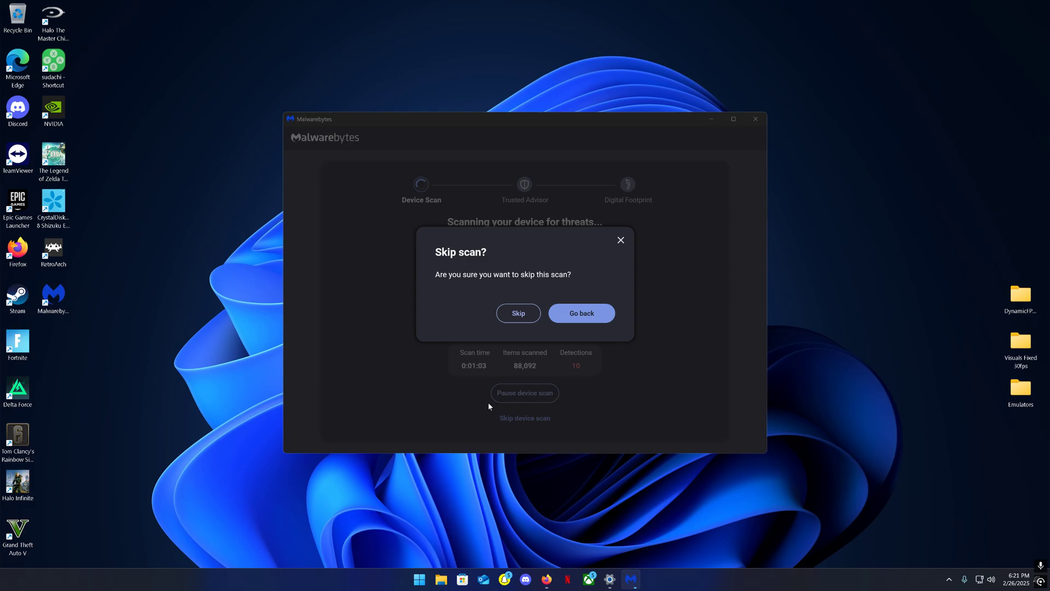
left_click(591, 316)
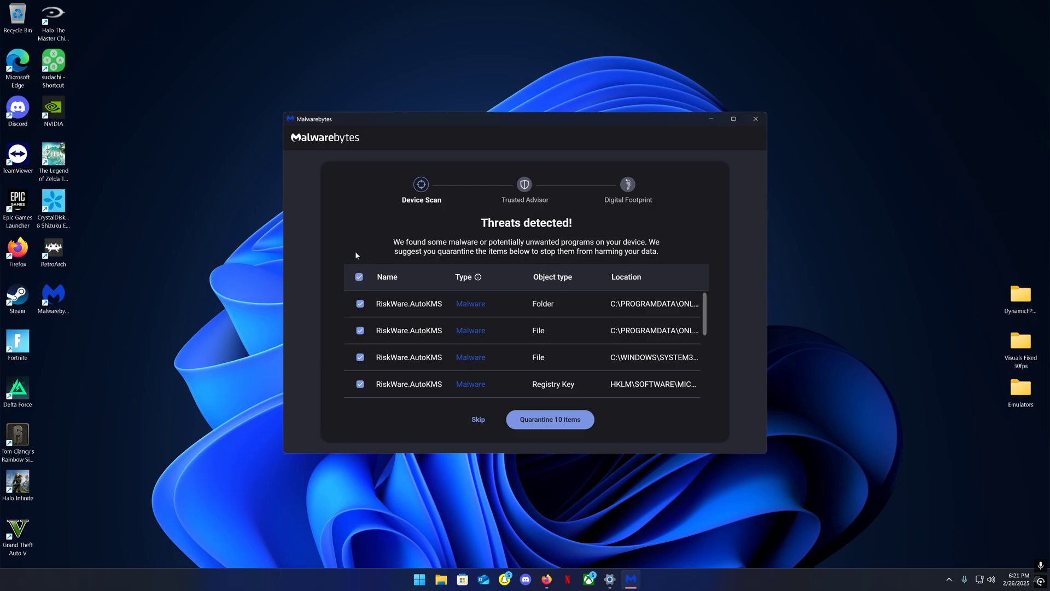
left_click(549, 420)
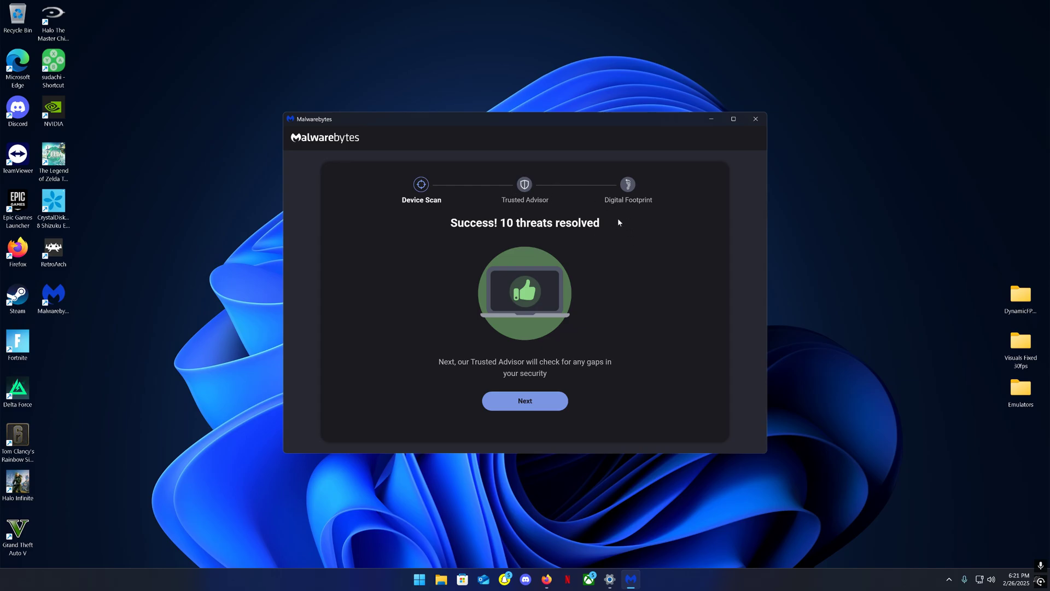
left_click(755, 117)
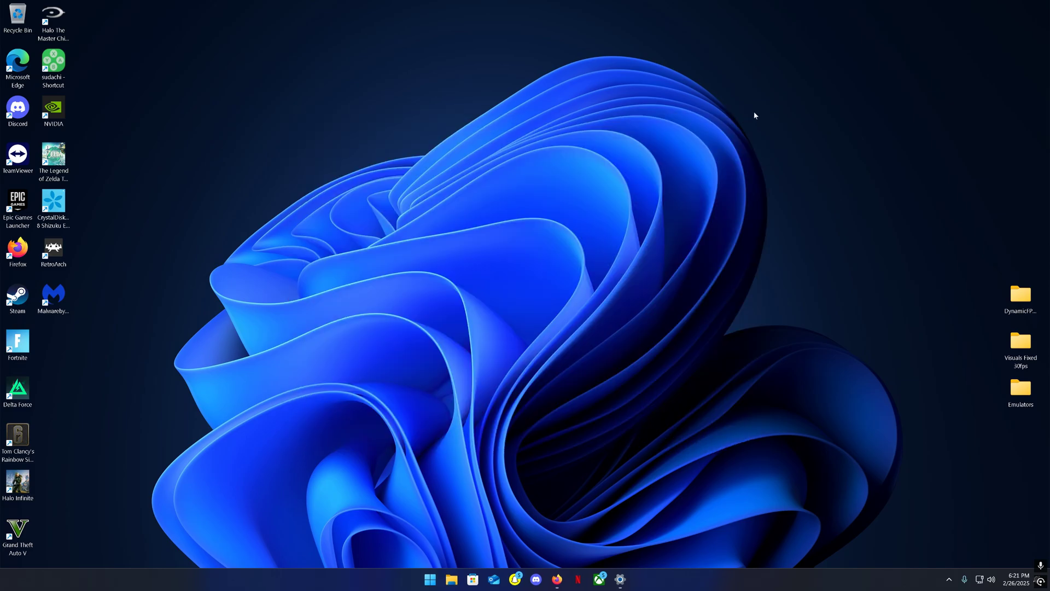